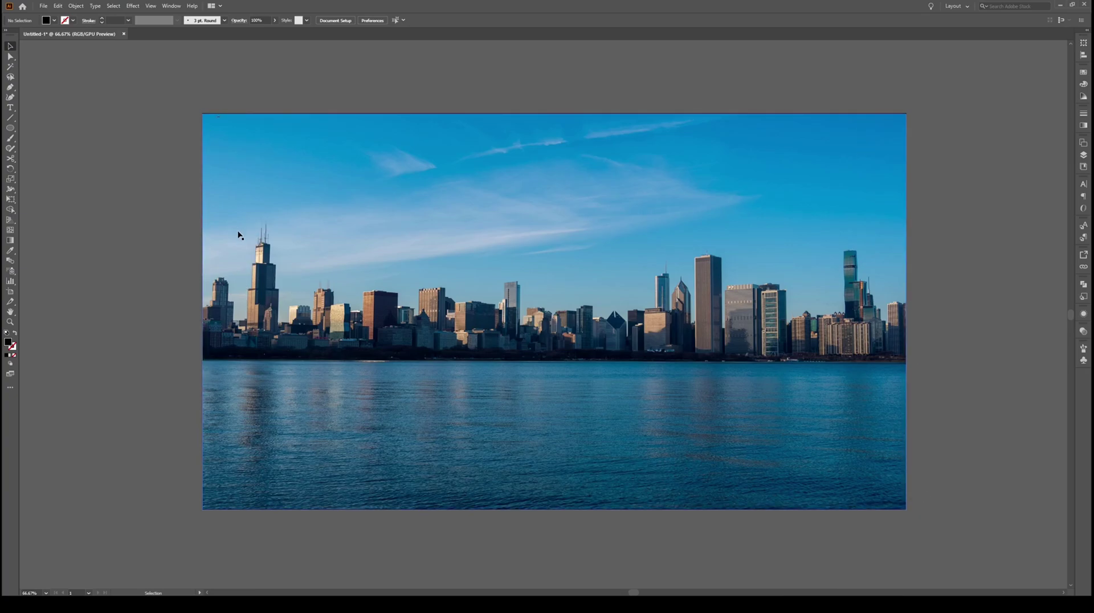
Select the skyline photo, check the Layers panel, and show the Image Trace presets list
left_click(216, 128)
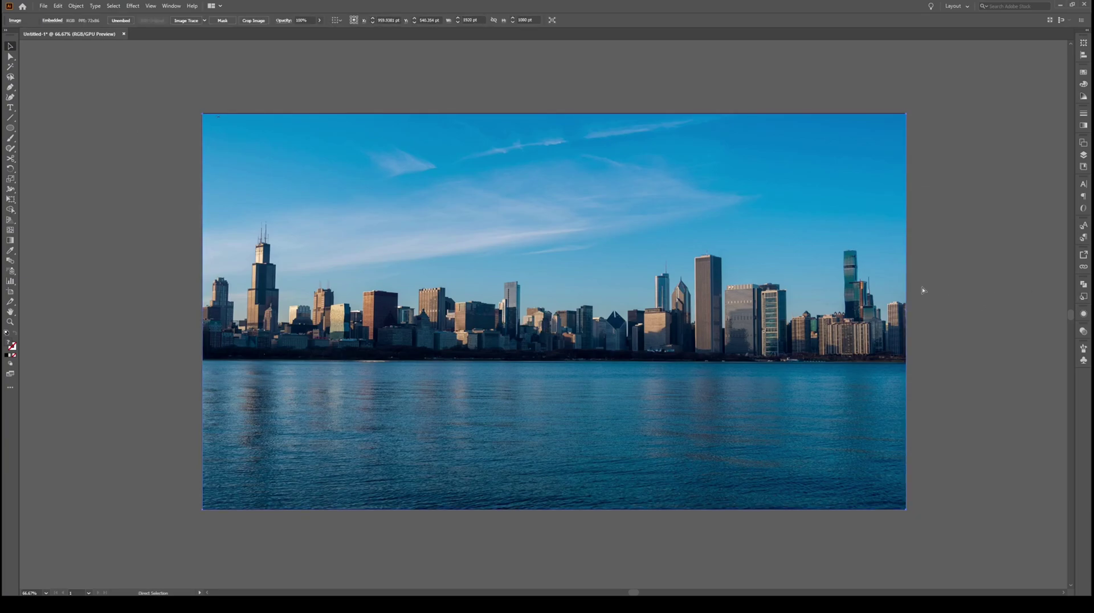
key("ctrl")
left_click(1083, 152)
left_click(205, 21)
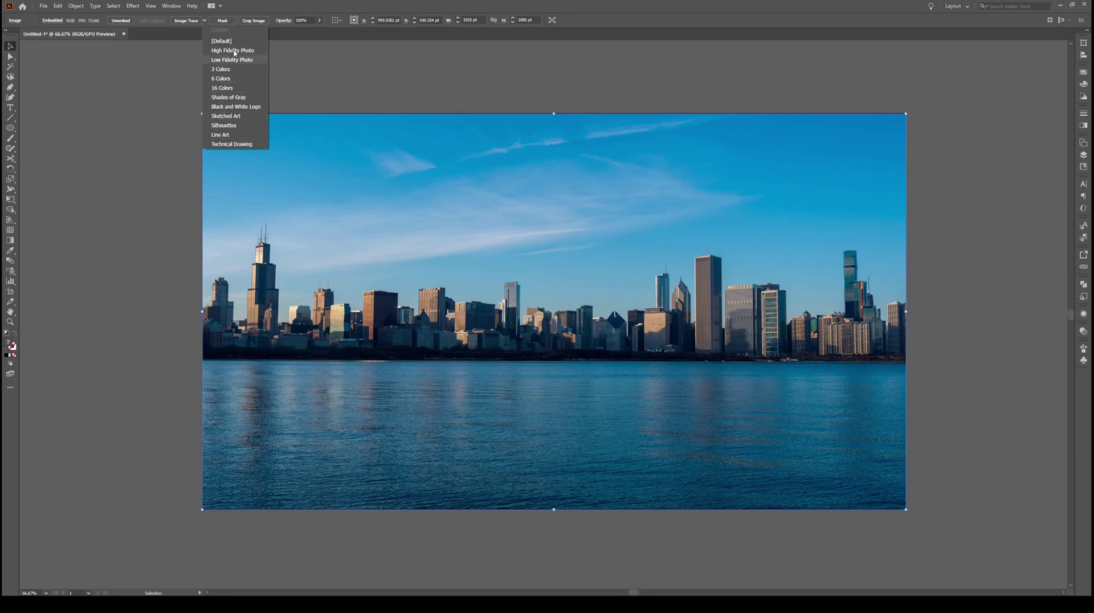
Trace the photo with the Black and White Logo preset and expand the Image Trace panel's Advanced options
left_click(235, 107)
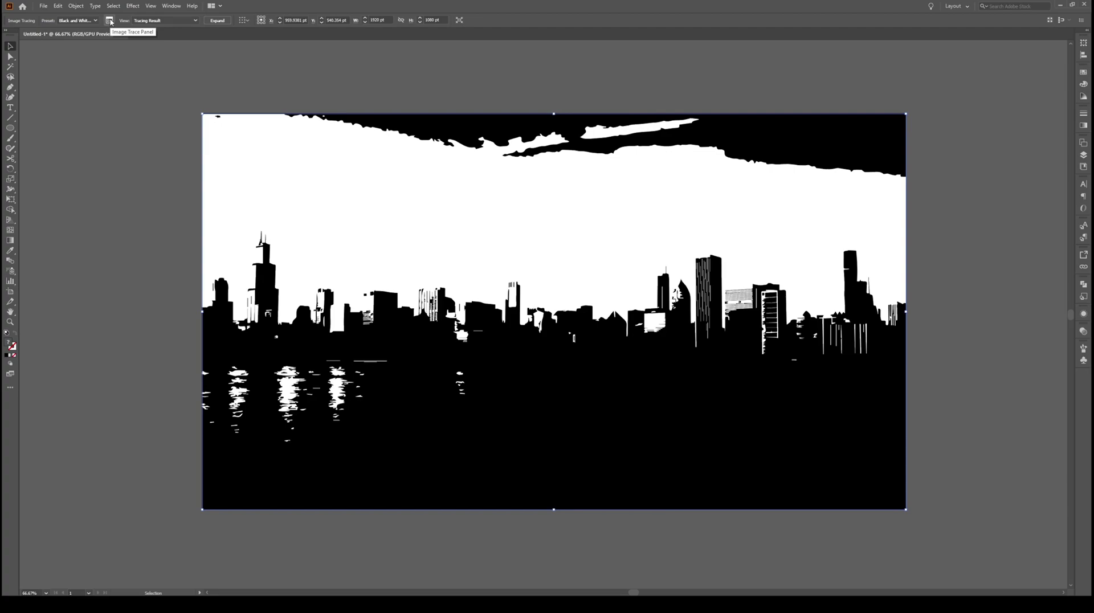
left_click(110, 22)
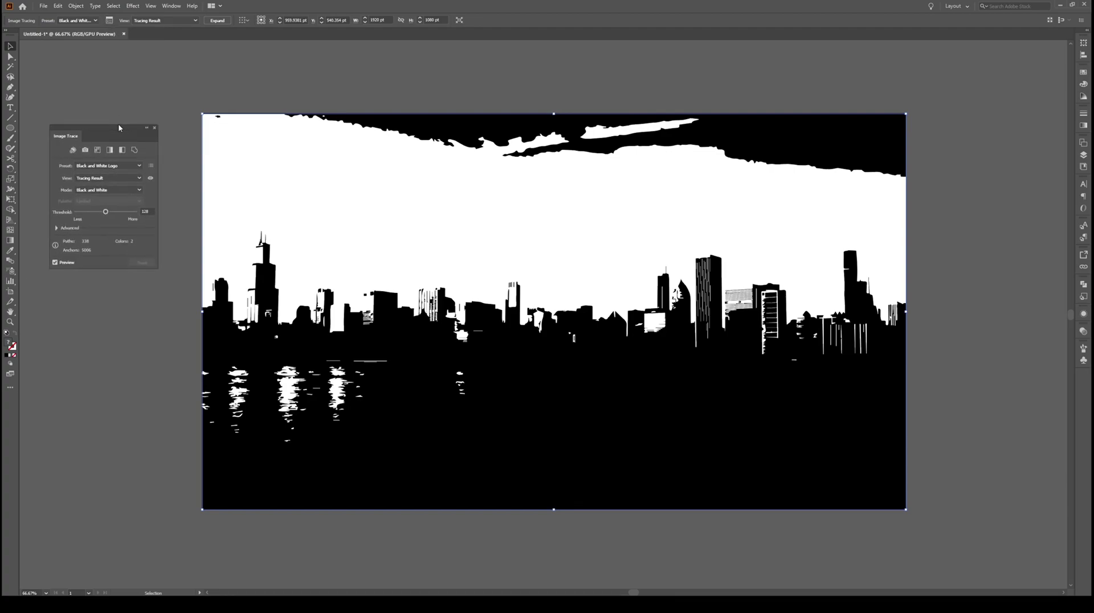
left_click_drag(91, 126, 154, 103)
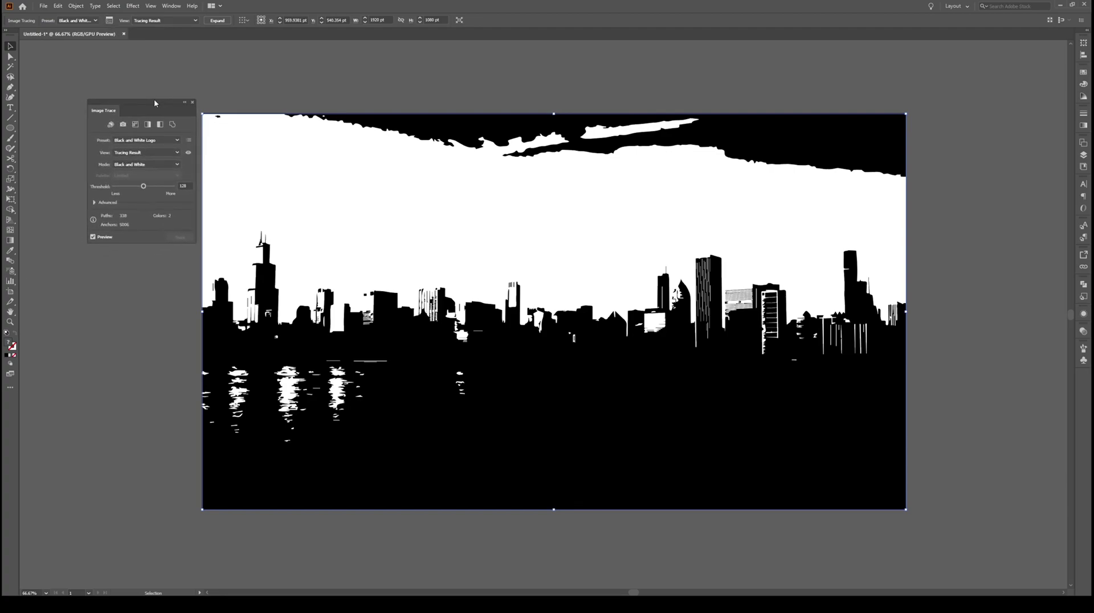
left_click(95, 203)
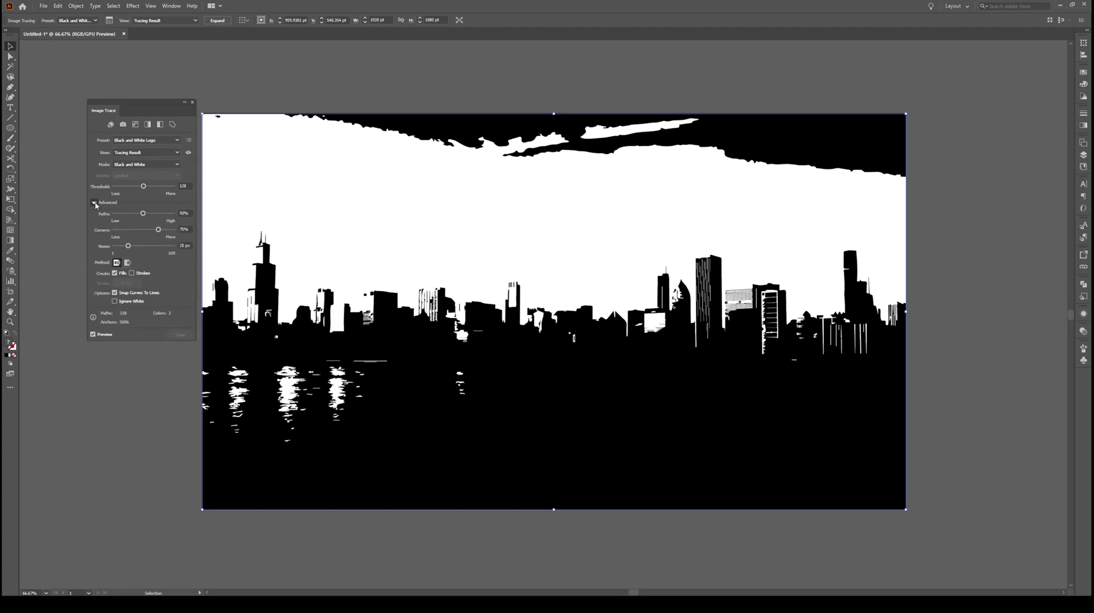
key("ctrl+shift+a")
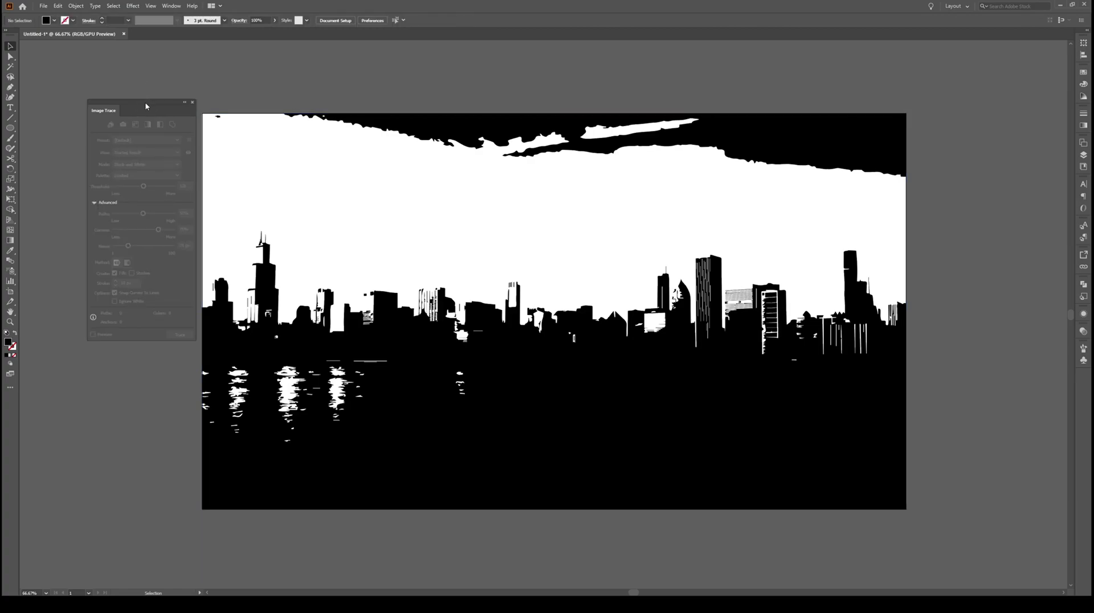
Reselect the trace and review the View and Mode options, keeping Black and White
key("ctrl+a")
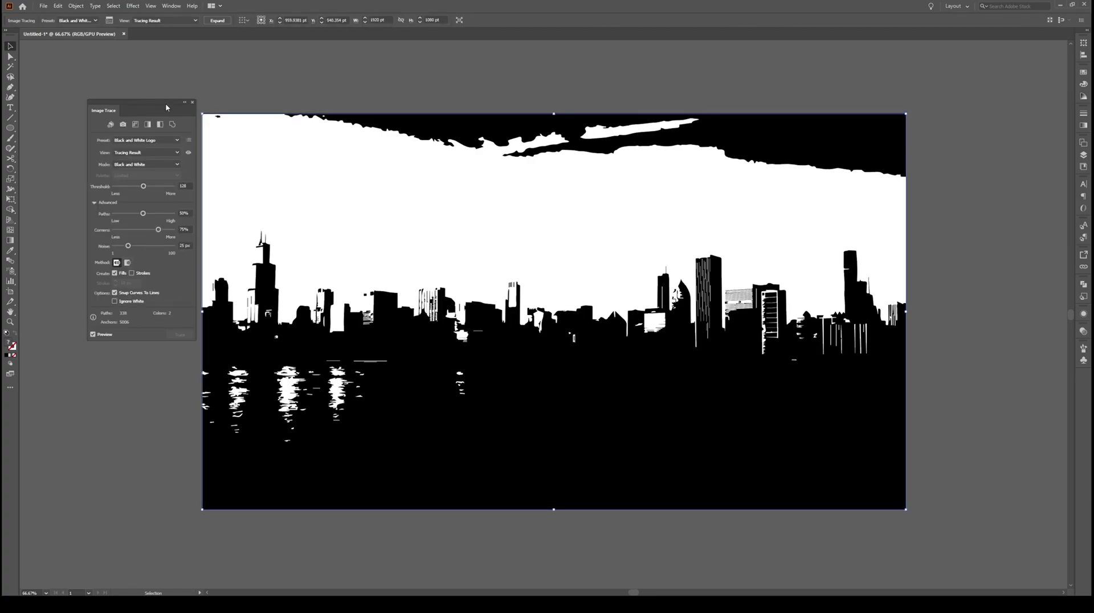
left_click_drag(154, 105, 135, 94)
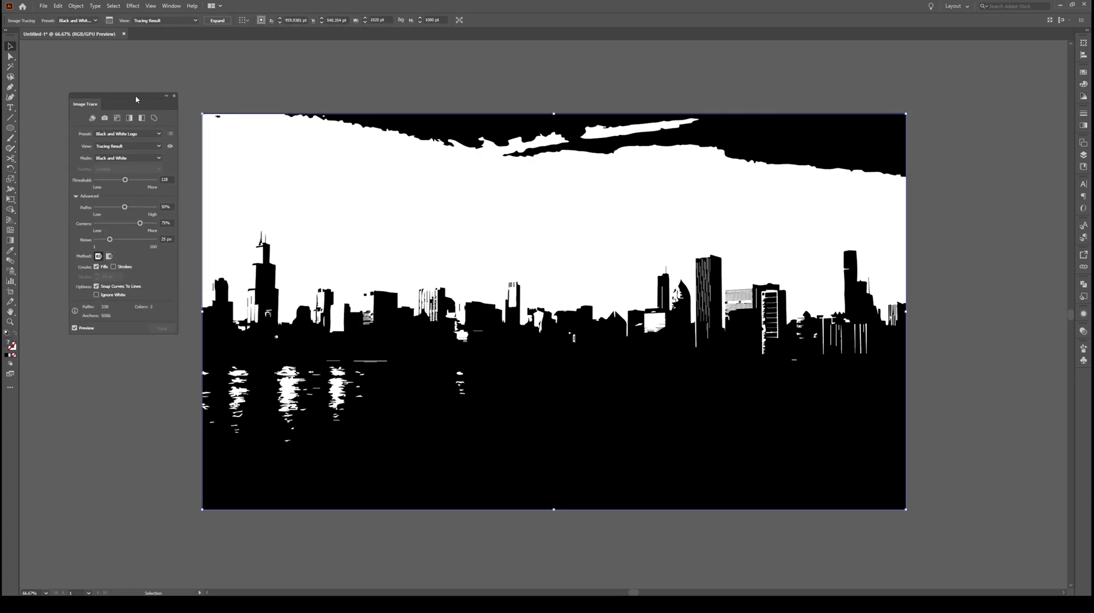
left_click(117, 147)
left_click(124, 146)
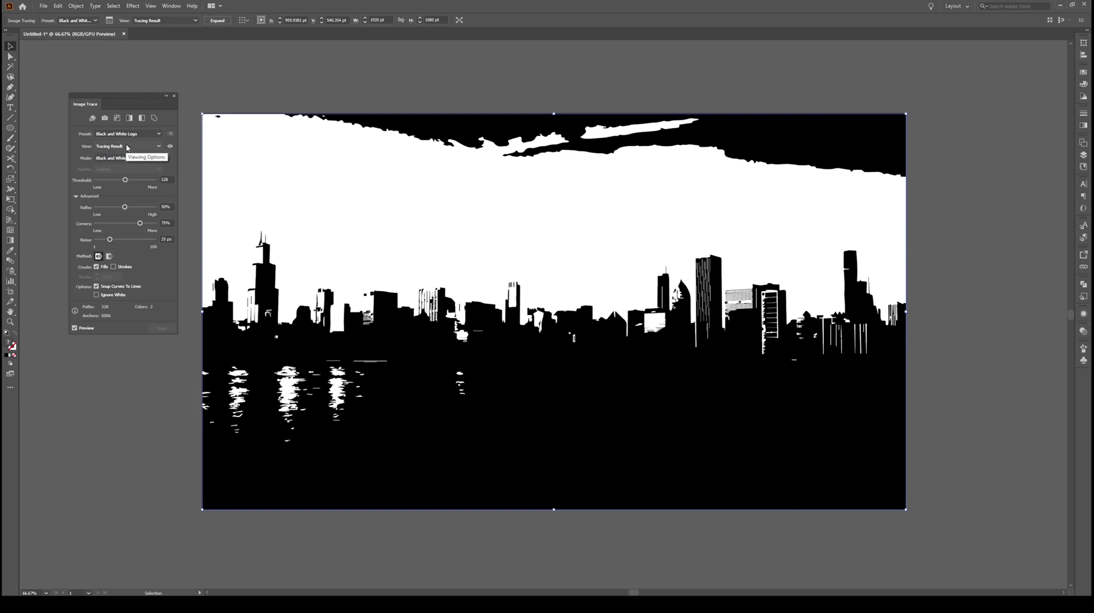
left_click(111, 159)
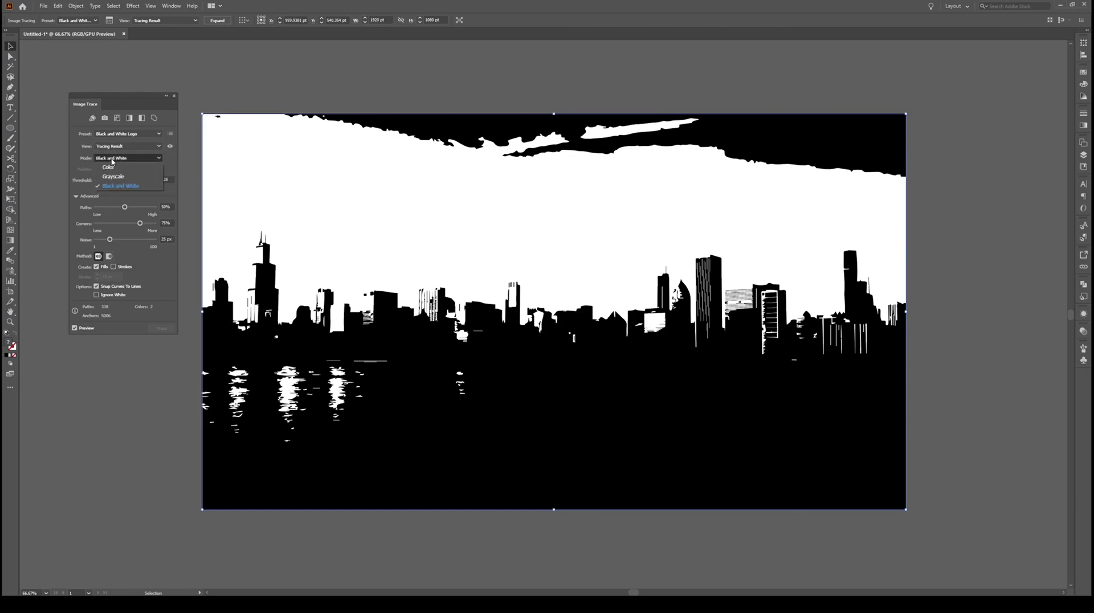
left_click(113, 159)
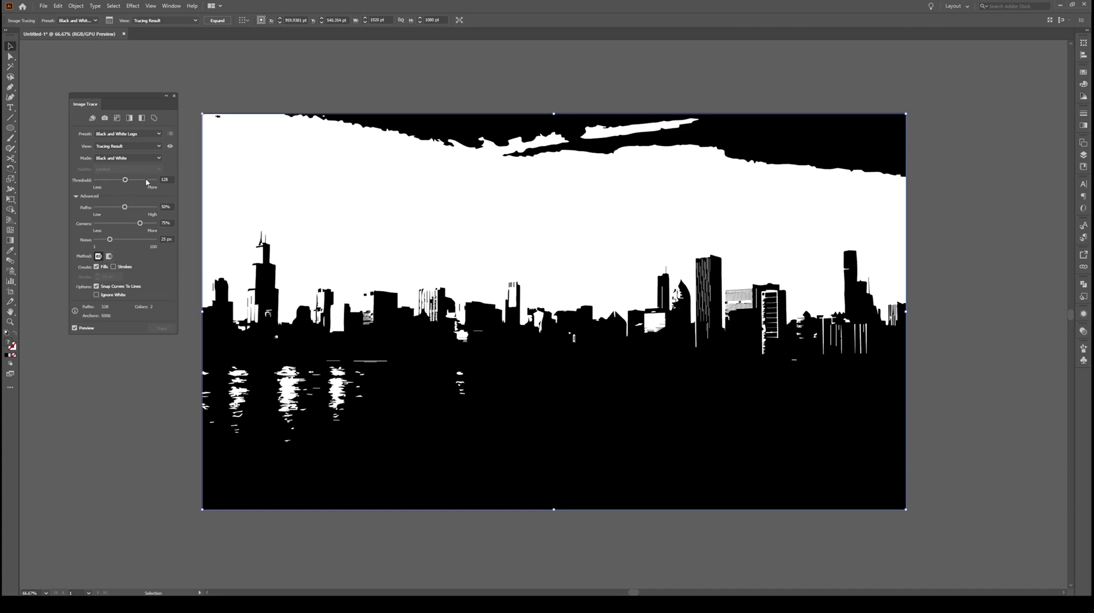
Drop the trace Threshold to its minimum, then raise it through 95 and 117 to 134
left_click_drag(126, 181, 96, 183)
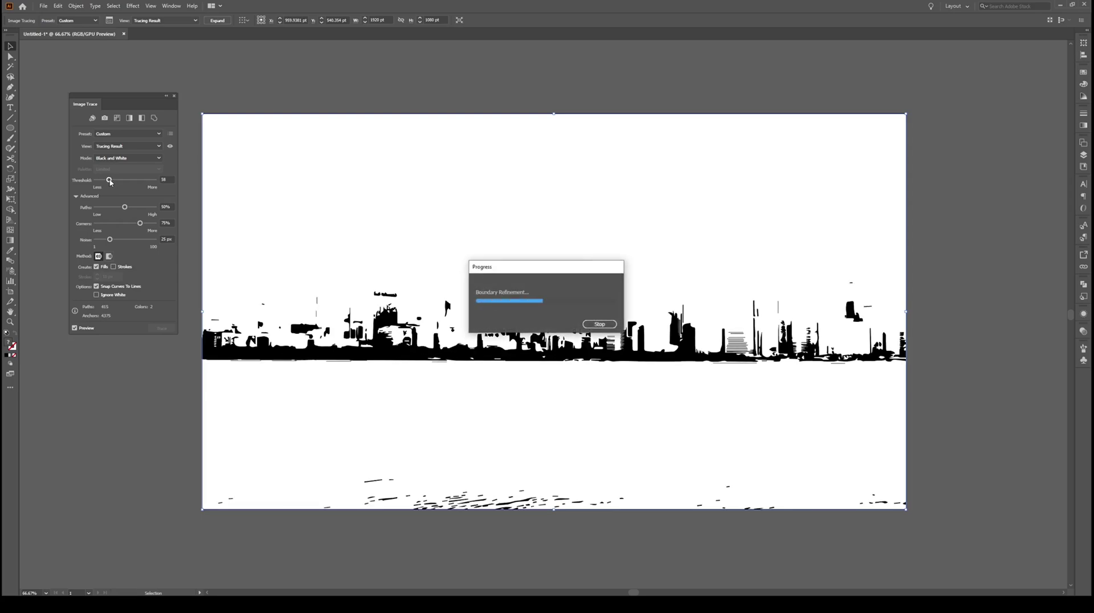
left_click_drag(111, 181, 120, 182)
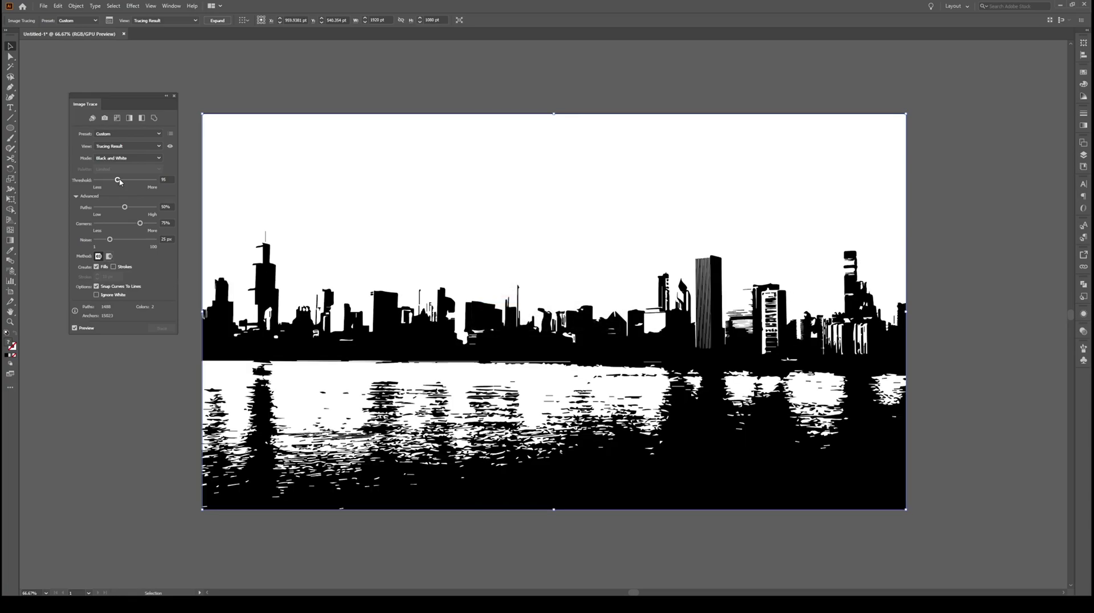
left_click_drag(120, 181, 125, 181)
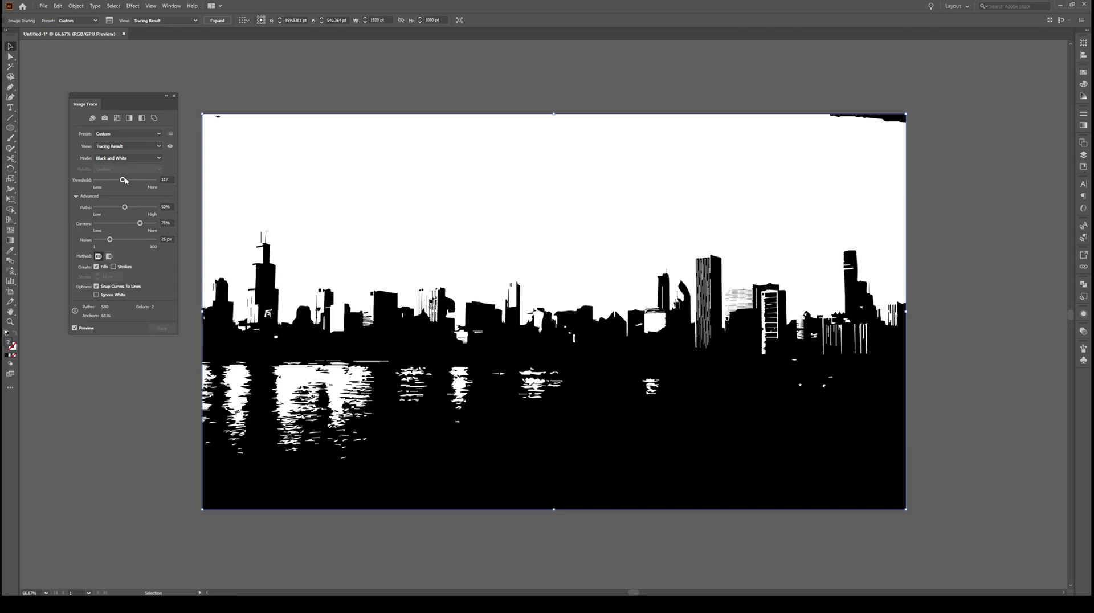
left_click_drag(124, 181, 127, 180)
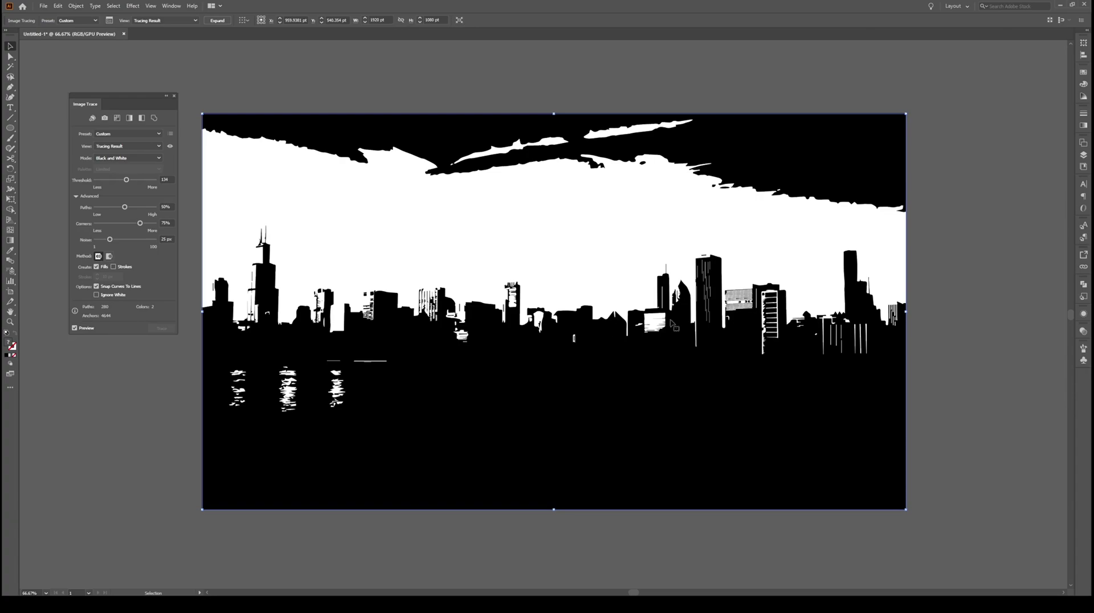
Preview the trace as Tracing Result with Outlines over the photo and zoom in to inspect
left_click(132, 150)
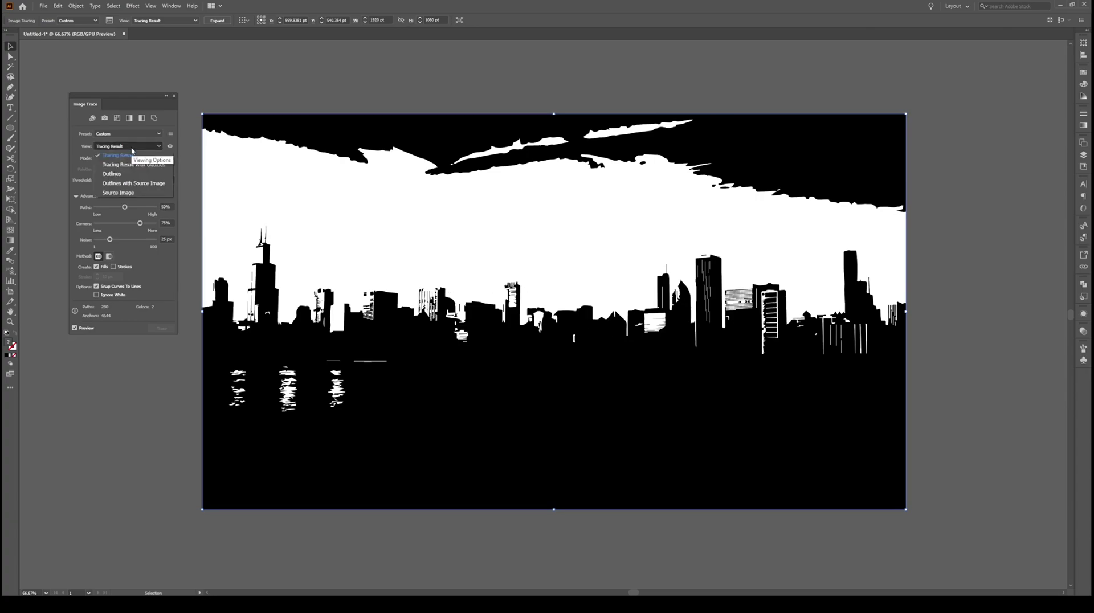
left_click(132, 164)
scroll(786, 290, "up", 2)
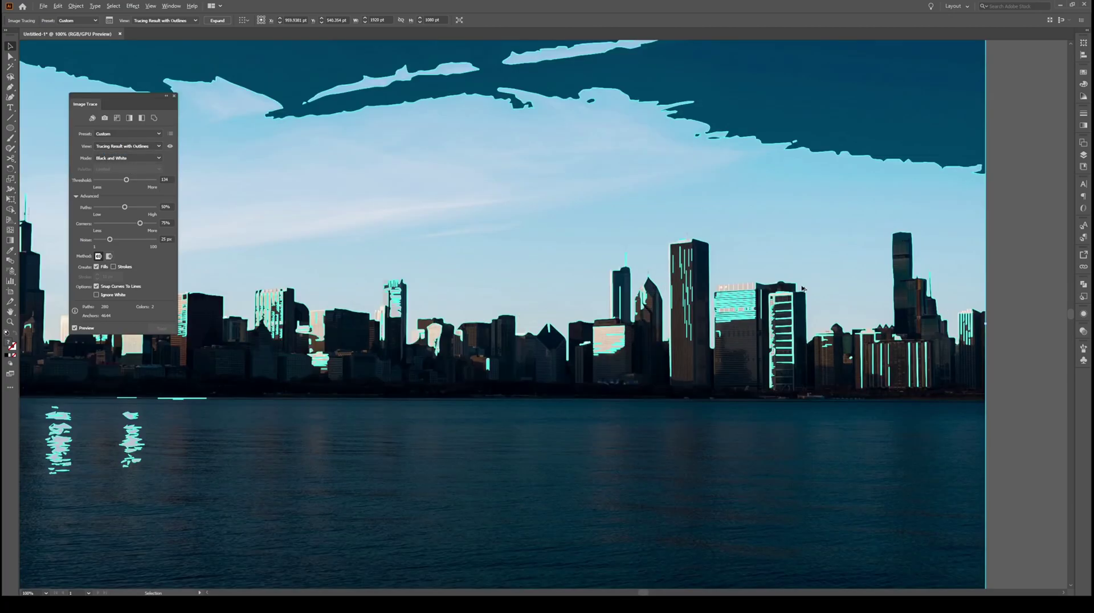
scroll(766, 308, "up", 1)
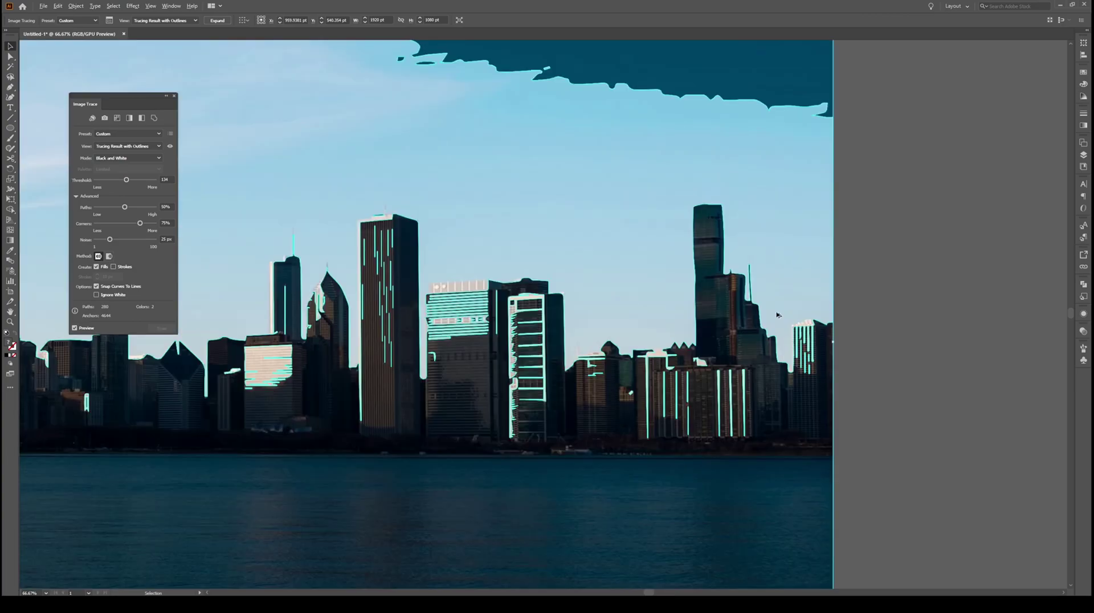
scroll(850, 320, "down", 3)
scroll(272, 329, "up", 2)
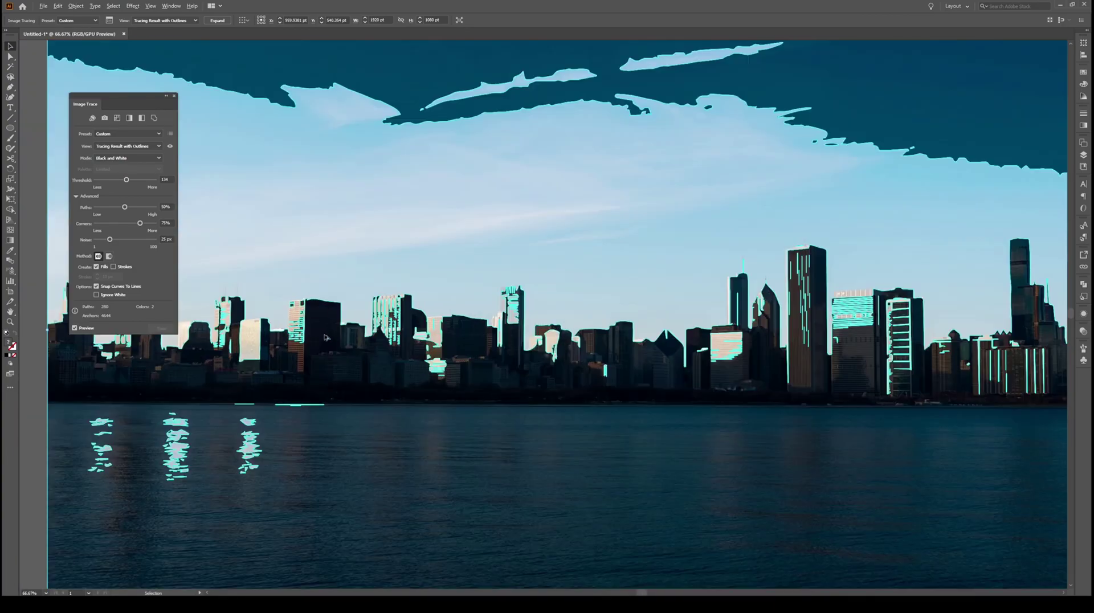
scroll(288, 317, "down", 1)
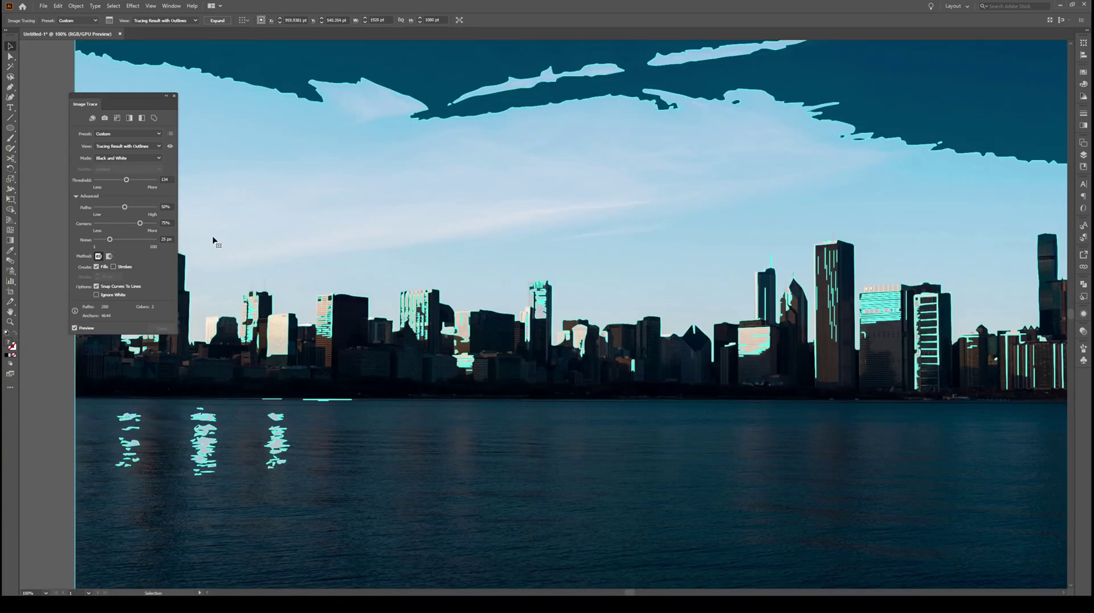
Raise the trace Threshold to about 150 and inspect the skyline outlines
left_click_drag(126, 180, 129, 181)
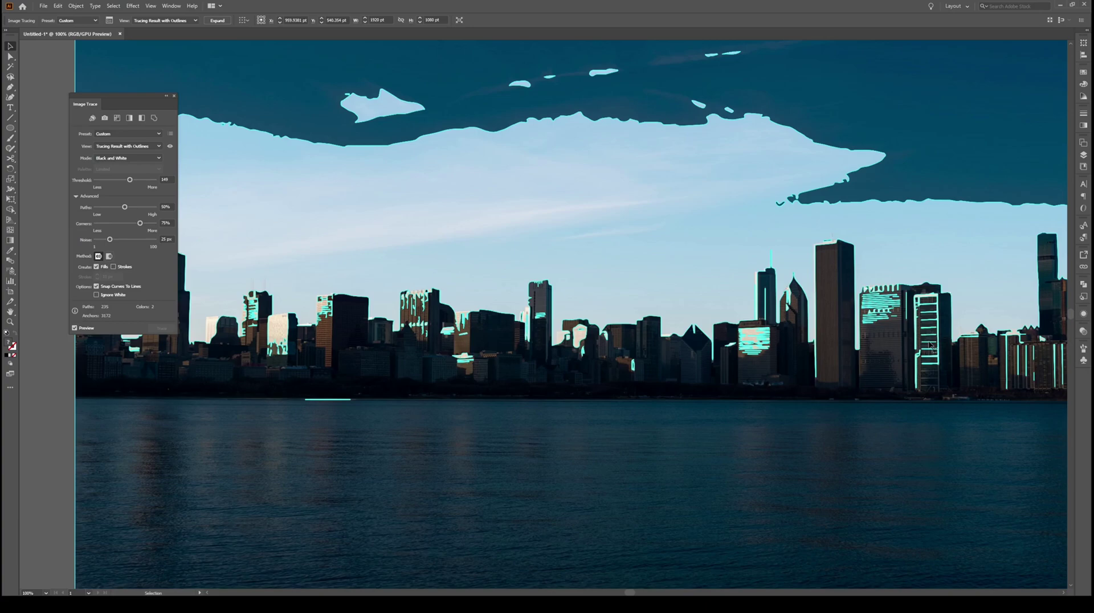
scroll(1009, 336, "up", 2)
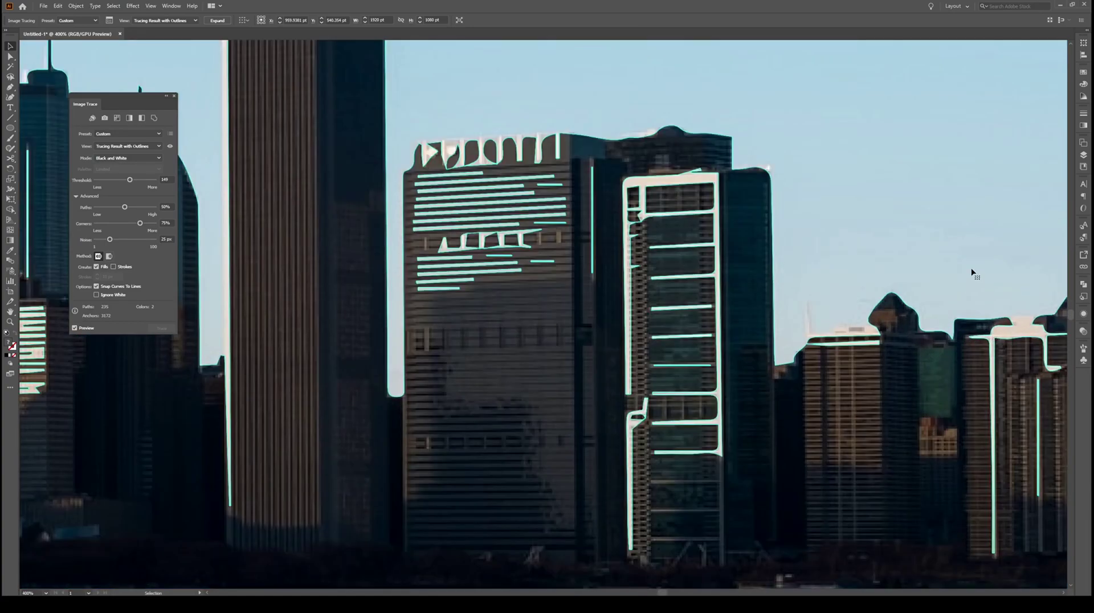
scroll(971, 271, "down", 4)
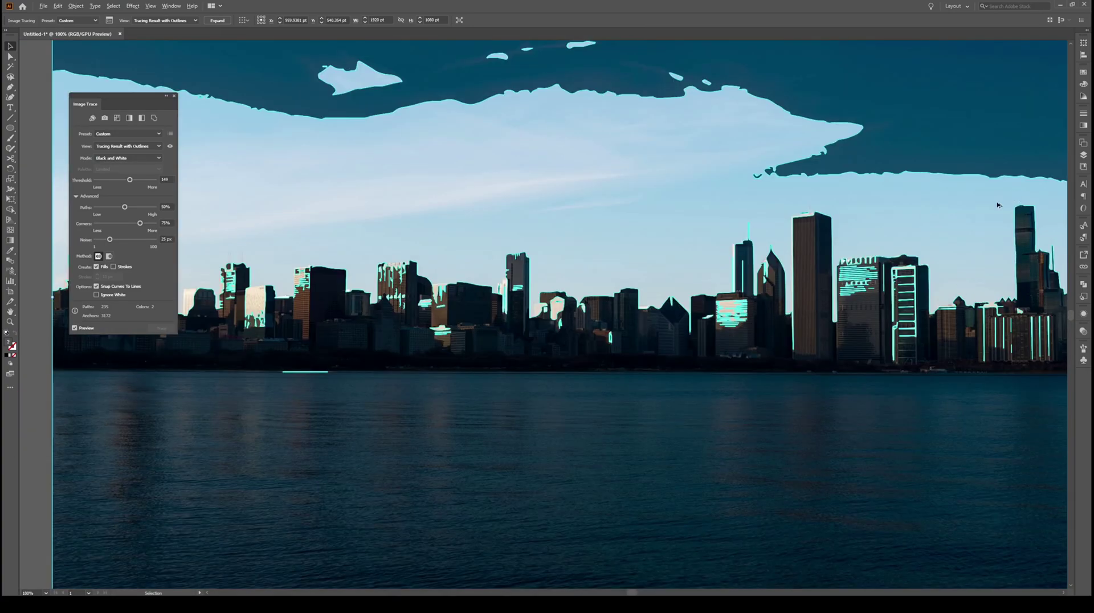
scroll(997, 205, "down", 1)
scroll(1026, 205, "up", 1)
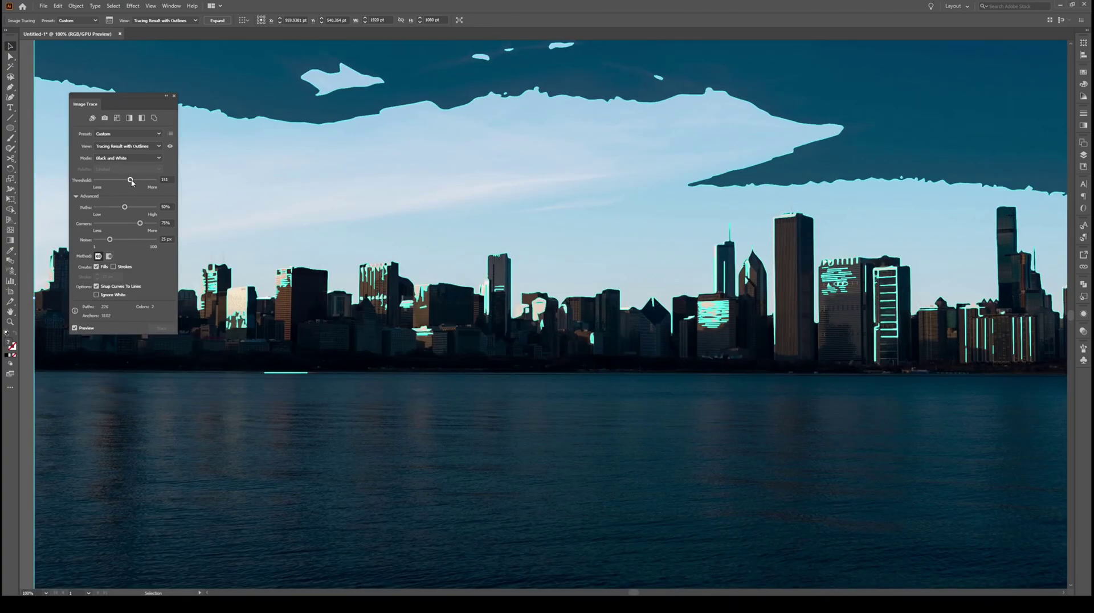
scroll(547, 240, "down", 1)
scroll(260, 261, "left", 2)
scroll(314, 298, "up", 2)
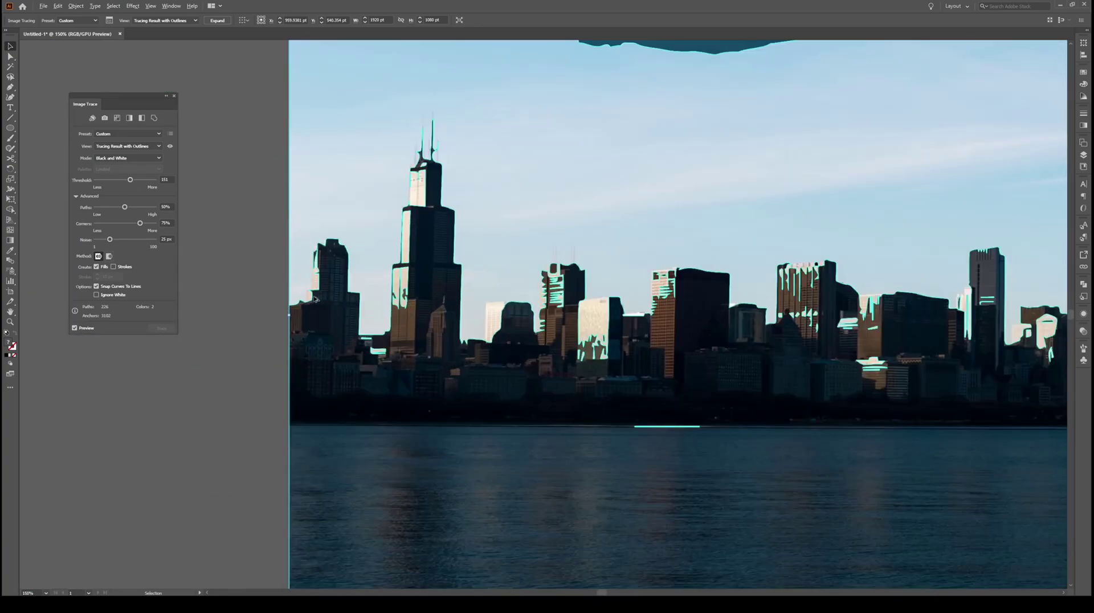
scroll(314, 299, "down", 2)
scroll(479, 296, "right", 2)
scroll(638, 293, "up", 1)
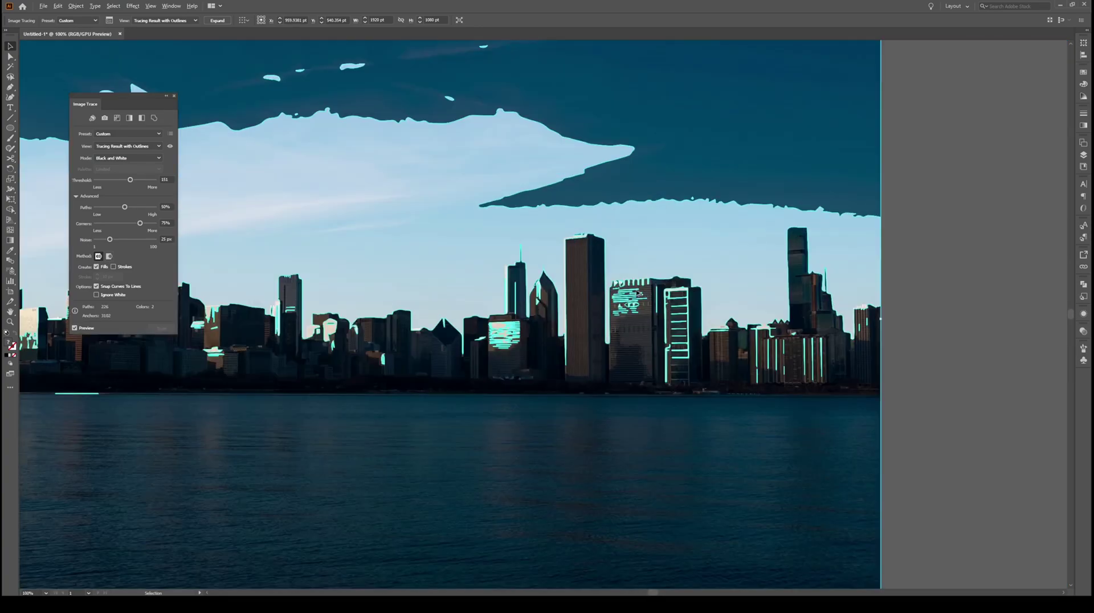
scroll(635, 291, "up", 1)
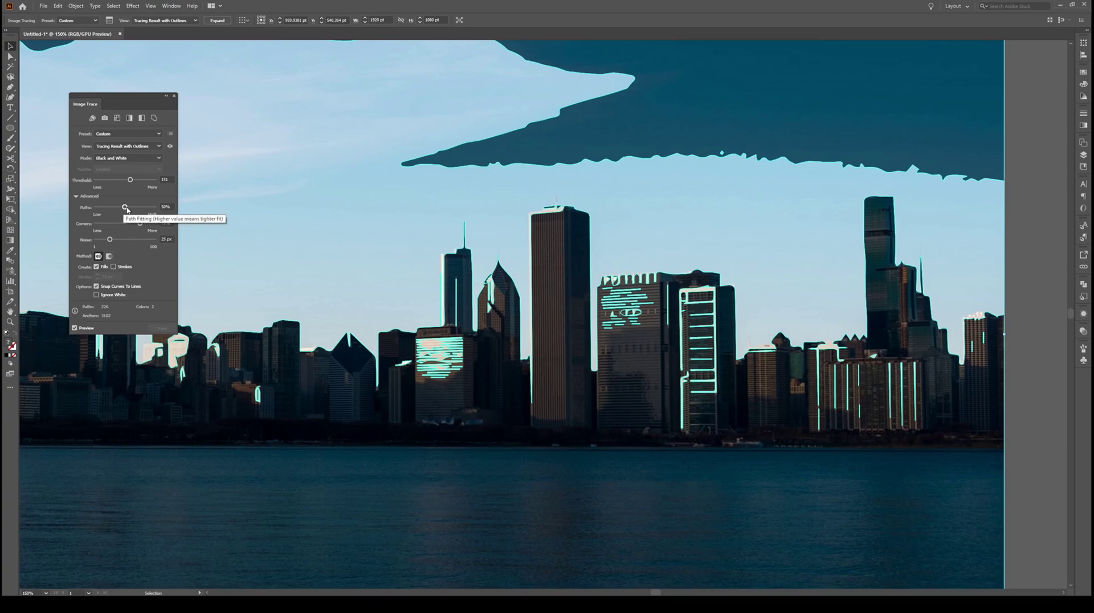
Sweep the Paths slider through 1%, 10%, 73% and 100%, settling on 94%
left_click_drag(124, 207, 96, 207)
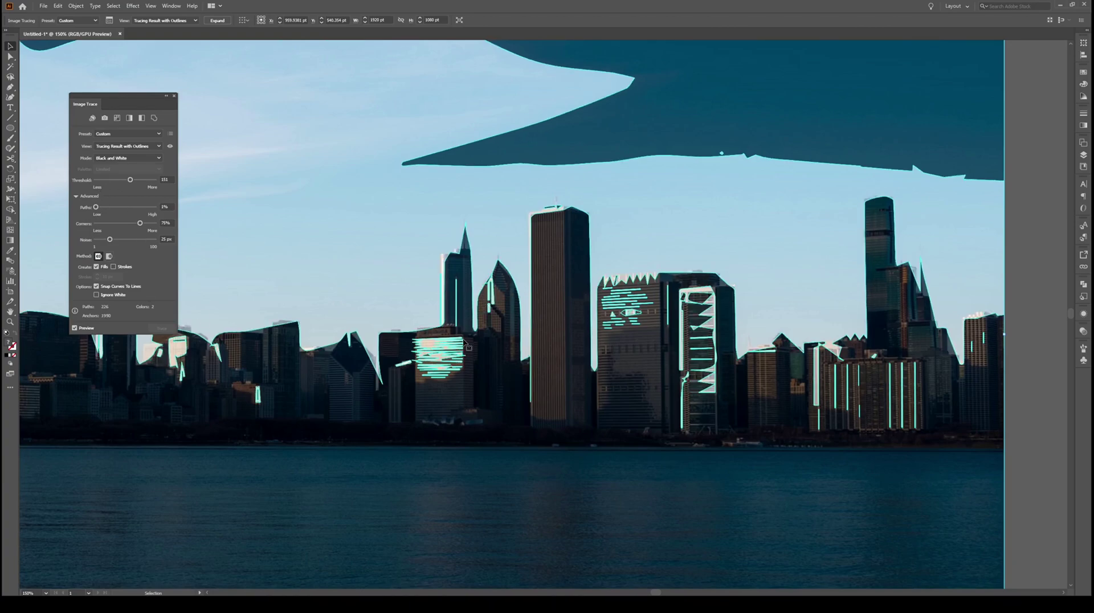
scroll(450, 289, "up", 3)
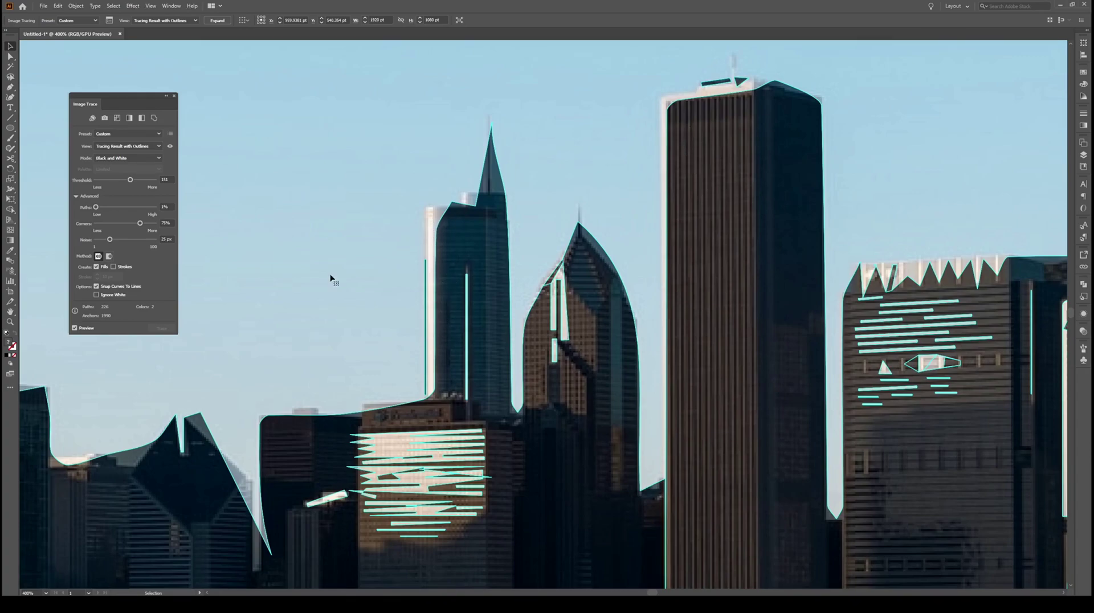
left_click_drag(96, 208, 124, 208)
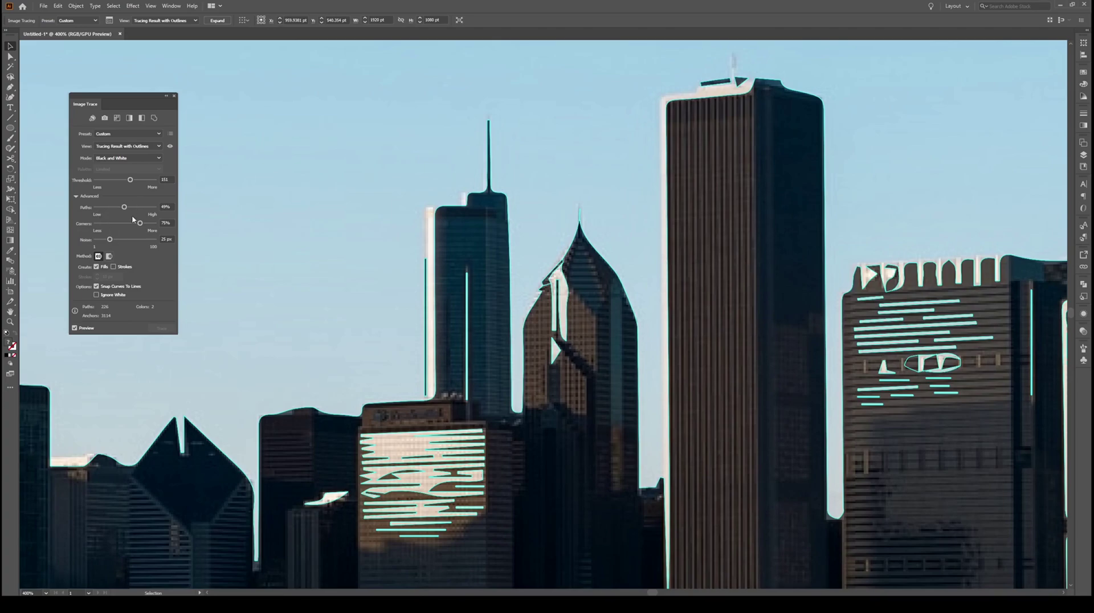
left_click_drag(125, 207, 138, 209)
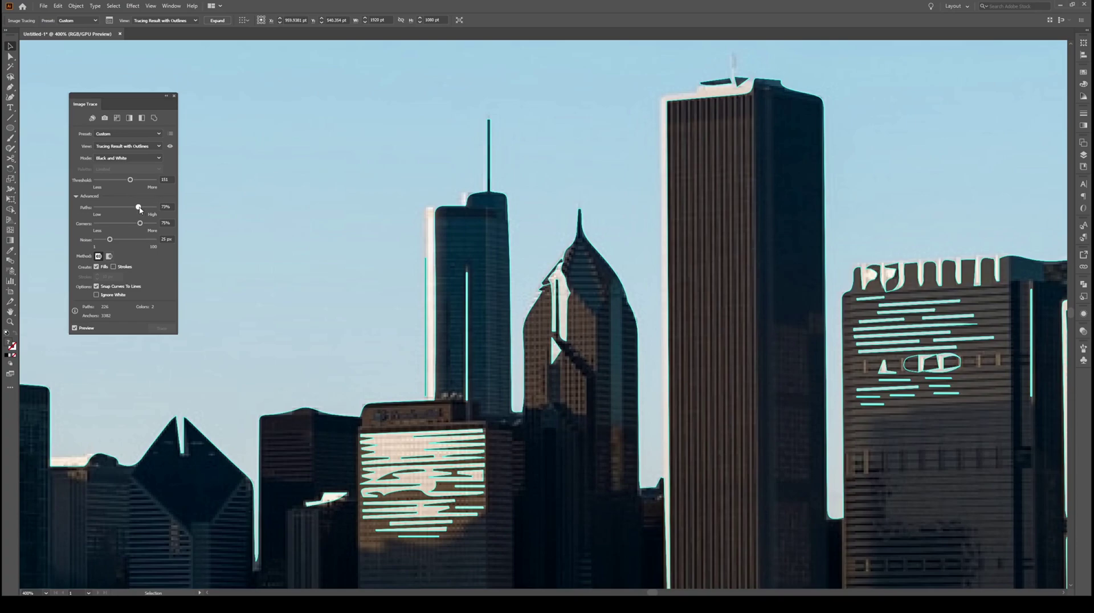
left_click_drag(138, 207, 161, 209)
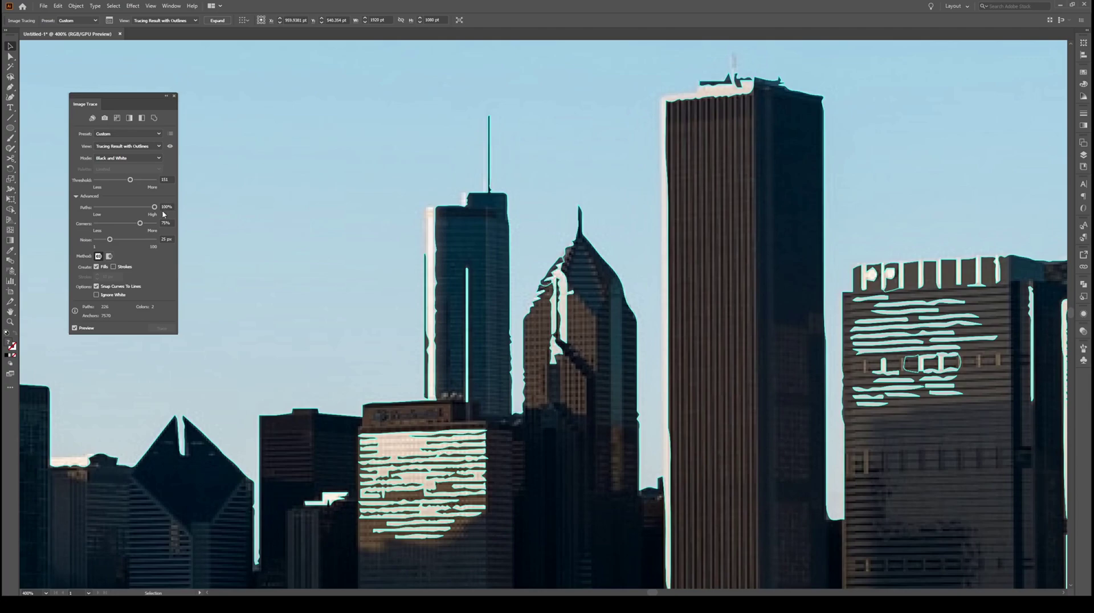
left_click_drag(155, 210, 152, 210)
scroll(311, 371, "down", 5)
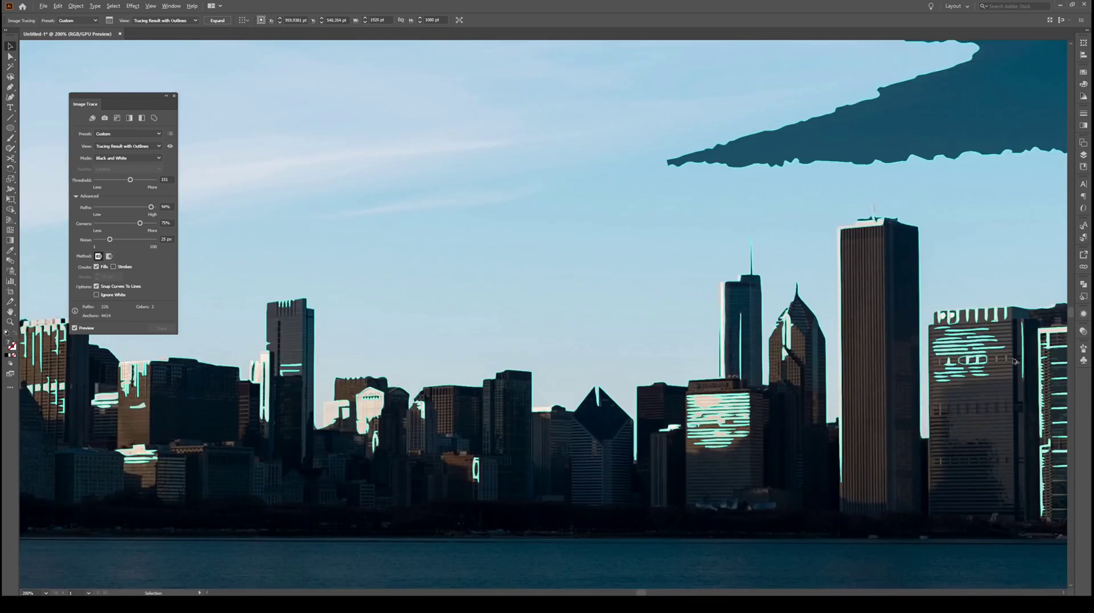
scroll(311, 370, "up", 2)
scroll(311, 370, "up", 1)
scroll(1023, 319, "down", 4)
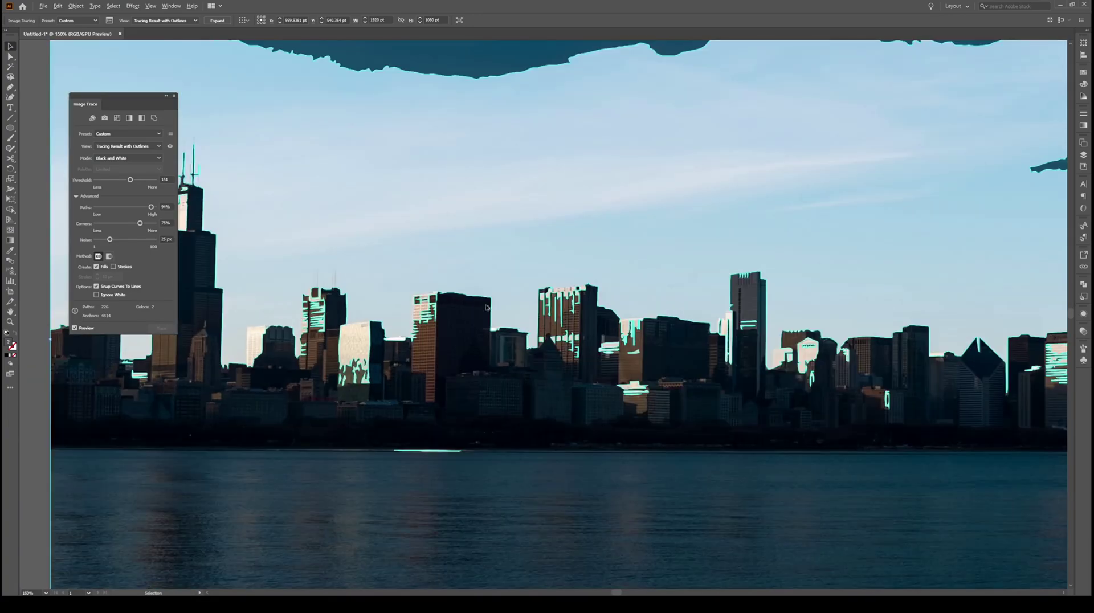
Compare Corners at 0% and 43%, then leave it at 100% for sharp building corners
scroll(1023, 319, "up", 4)
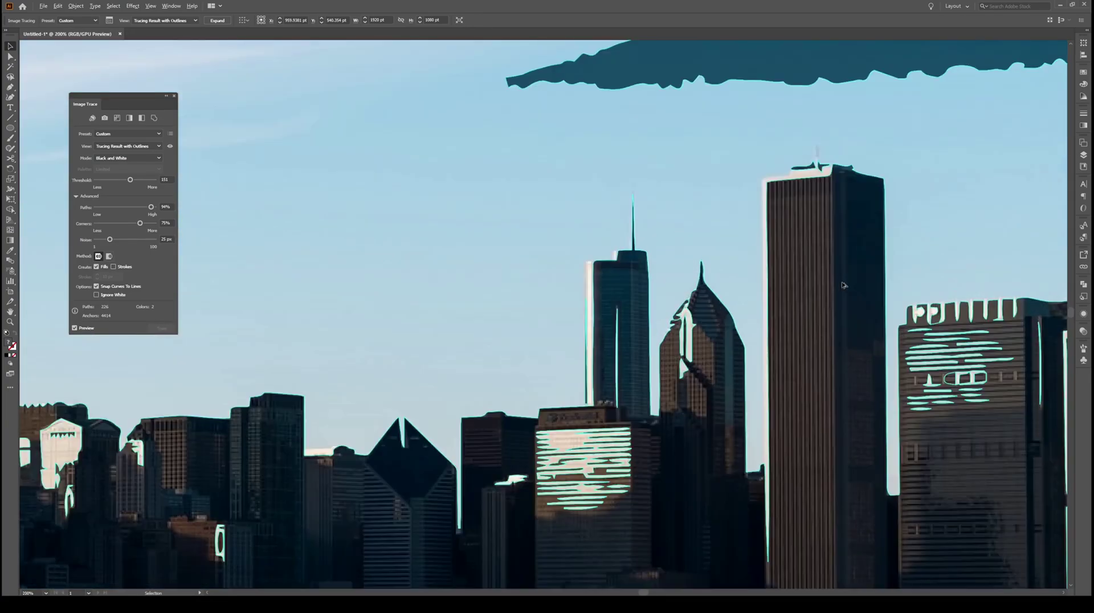
left_click_drag(141, 224, 95, 224)
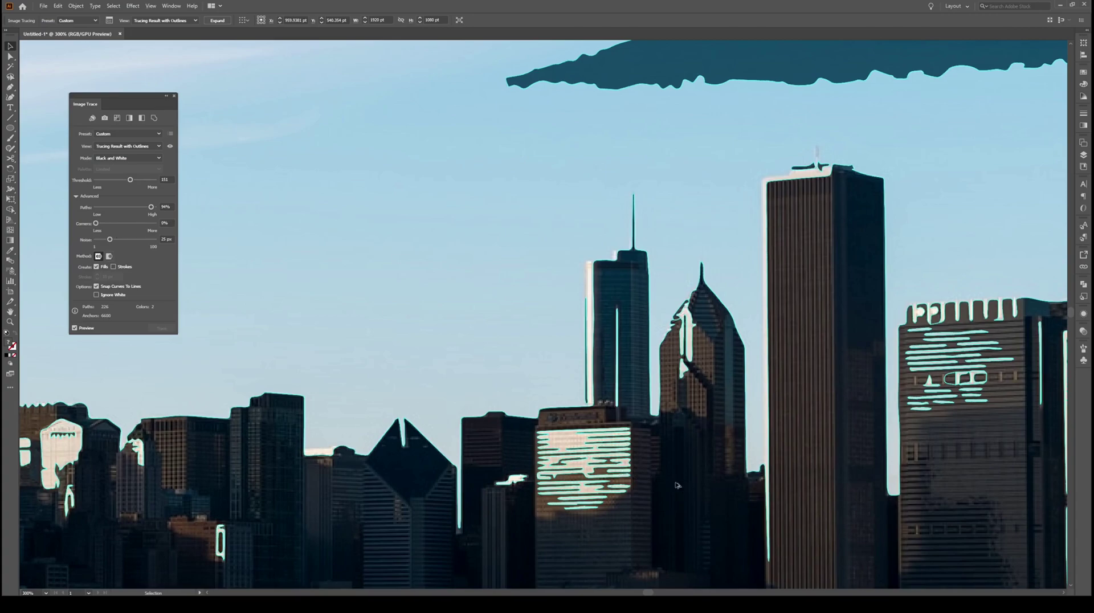
scroll(611, 507, "up", 3)
scroll(465, 366, "down", 3)
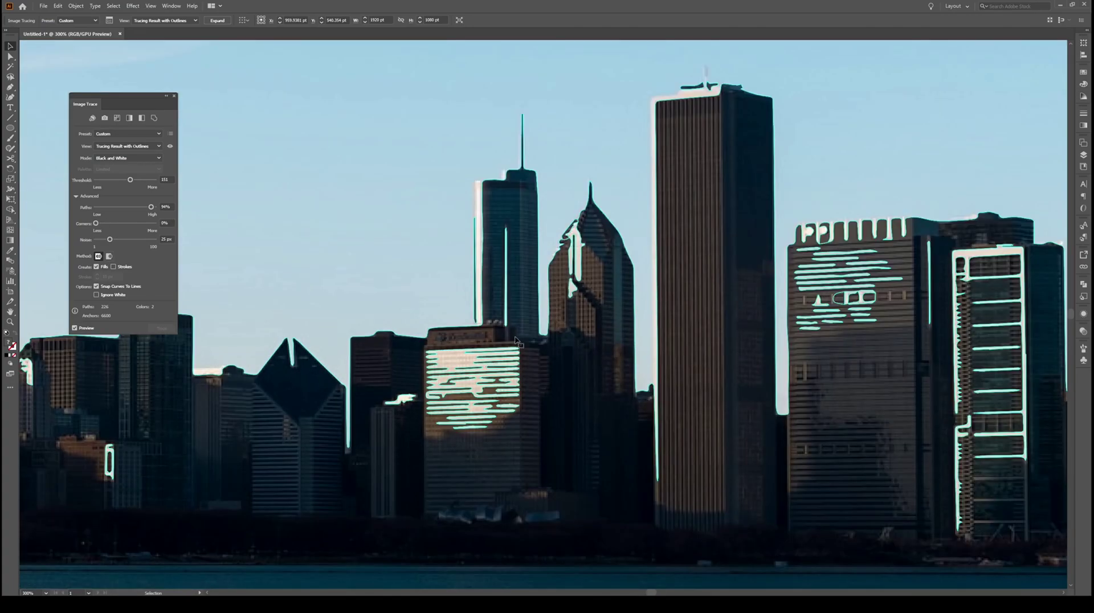
left_click_drag(95, 224, 159, 224)
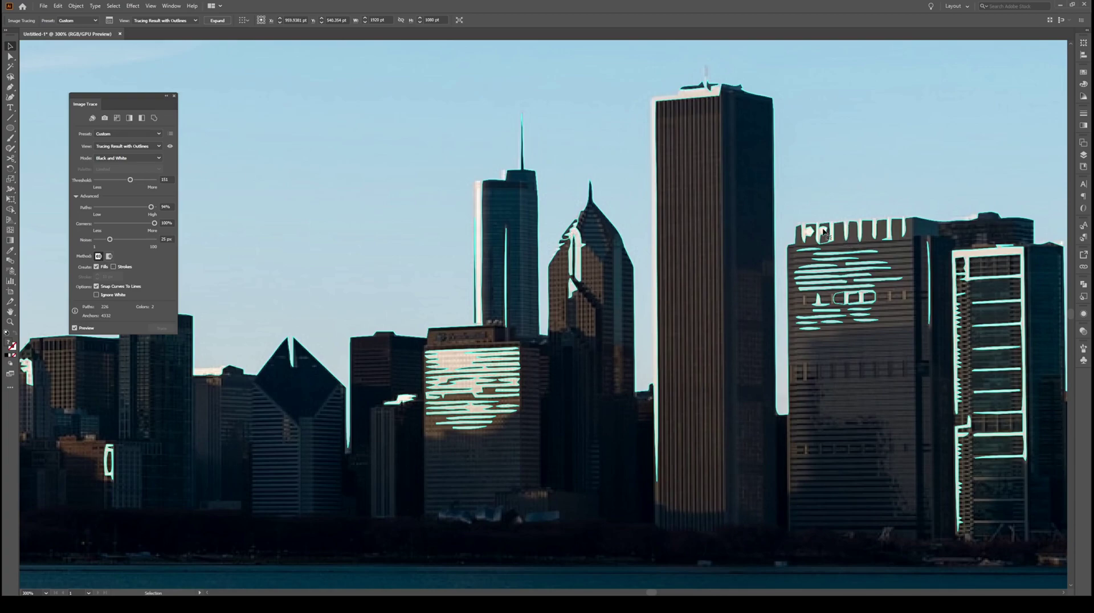
left_click_drag(153, 226, 86, 227)
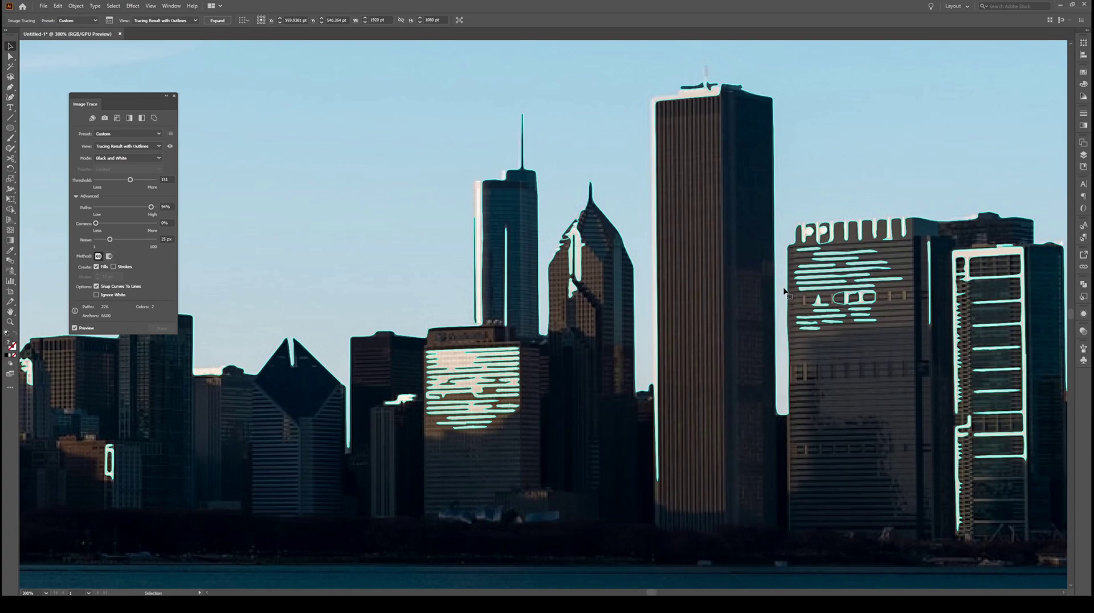
left_click_drag(95, 223, 132, 223)
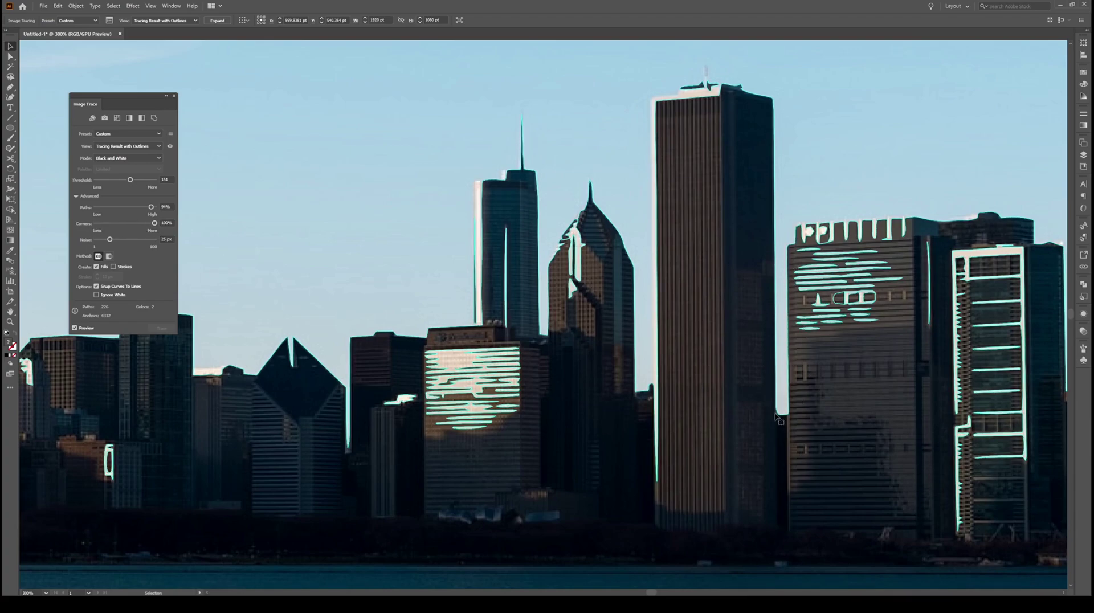
Lower the Noise setting to keep tiny details, then raise it sharply to compare speck removal
scroll(518, 391, "down", 3)
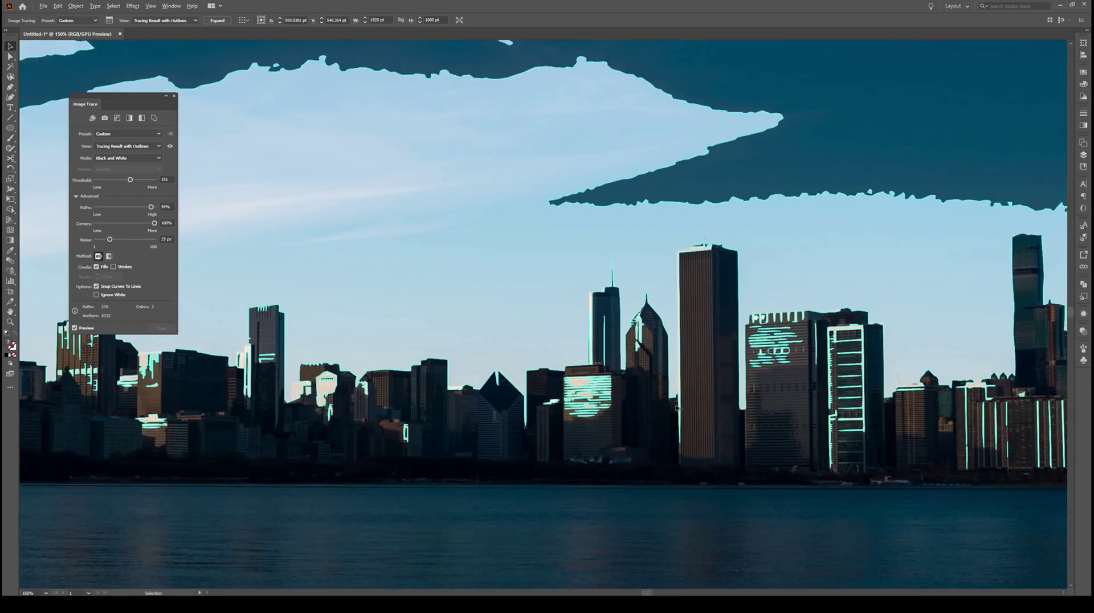
scroll(266, 381, "down", 1)
scroll(265, 381, "up", 5)
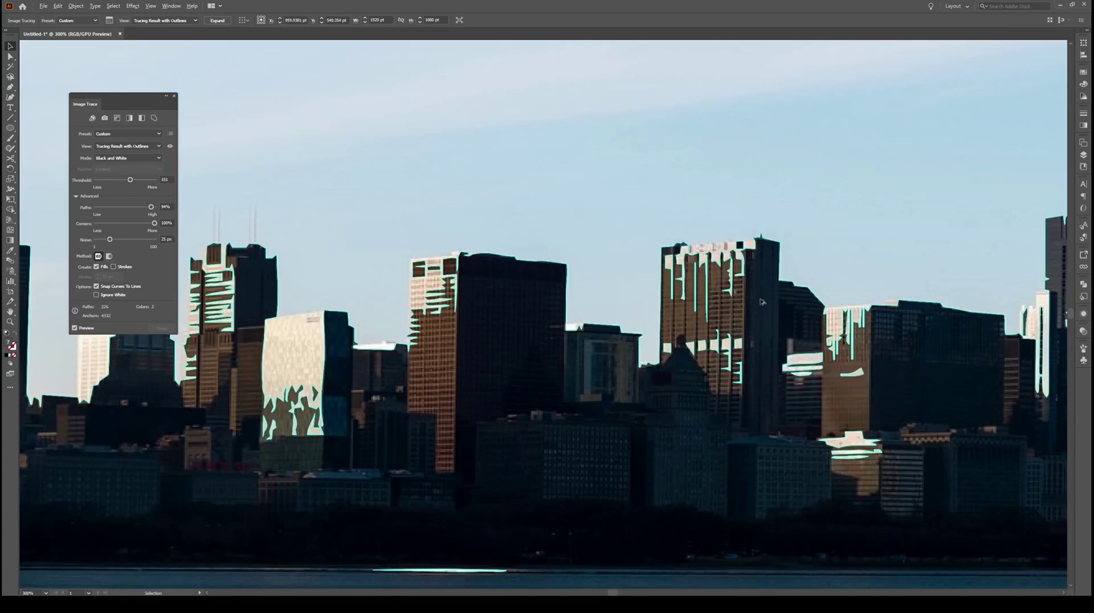
scroll(769, 290, "up", 1)
scroll(767, 291, "up", 1)
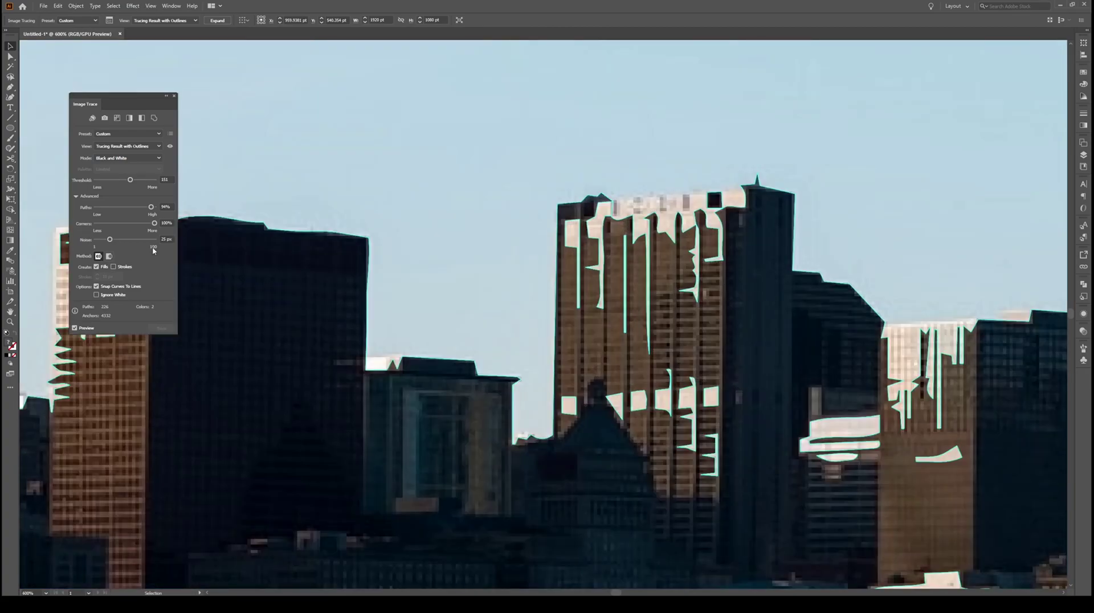
left_click_drag(110, 240, 97, 240)
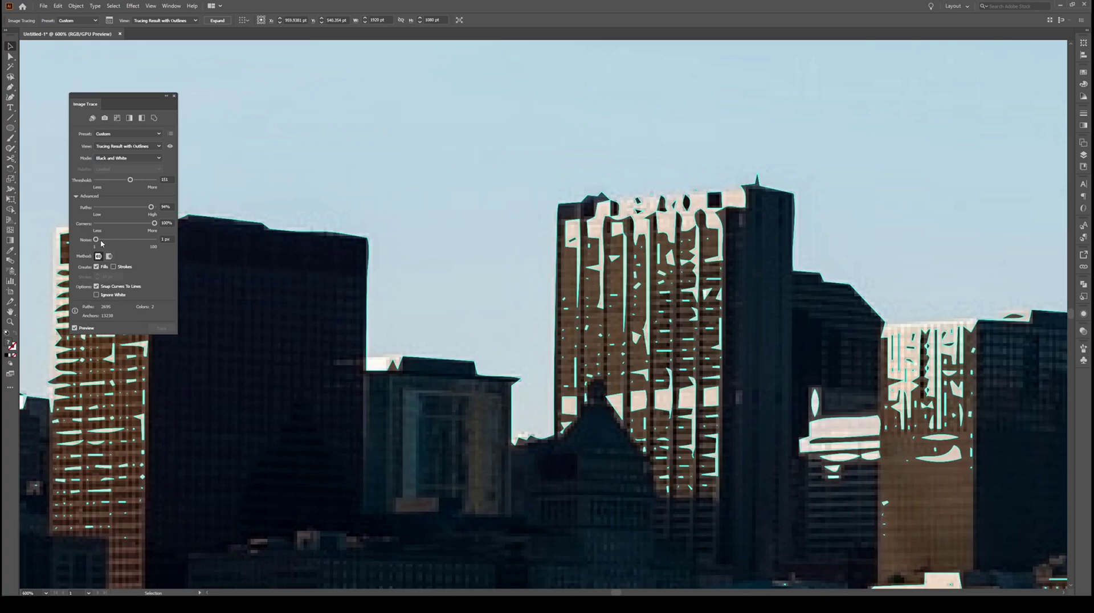
left_click_drag(96, 241, 153, 239)
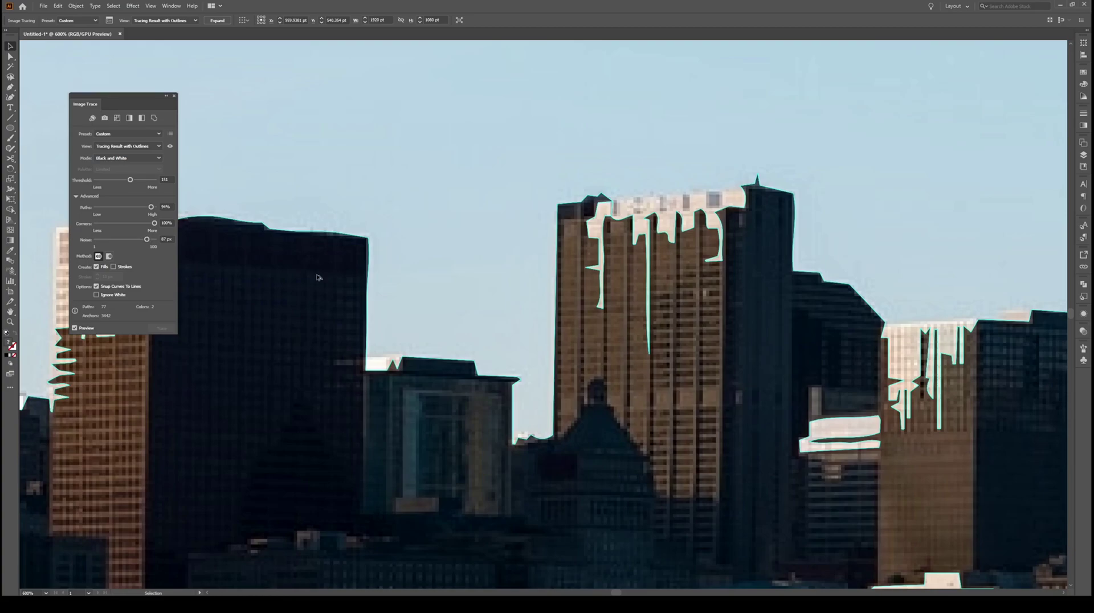
Push Noise to 100 px, zoom in, then lower it to 93 px and 55 px
scroll(317, 277, "down", 6)
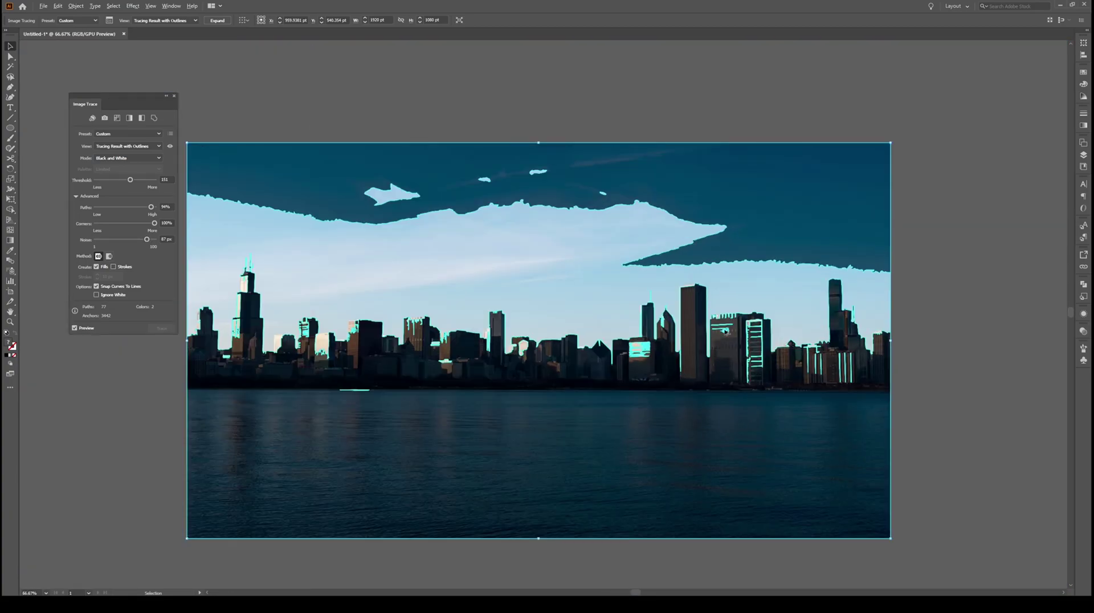
left_click_drag(147, 240, 156, 241)
key("ctrl+equal")
key("ctrl+equal")
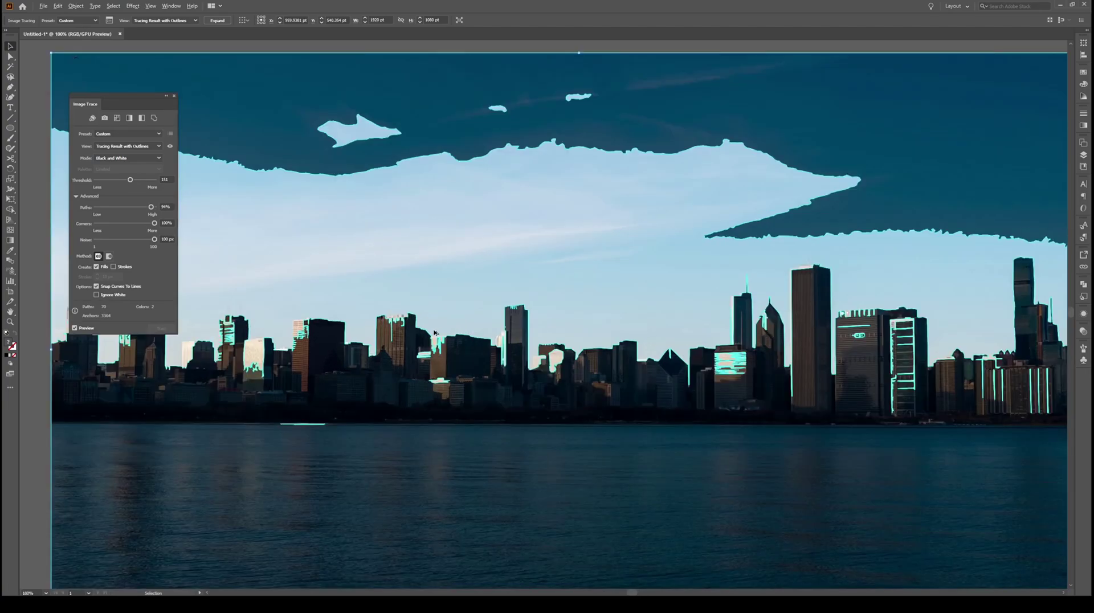
left_click_drag(154, 242, 139, 242)
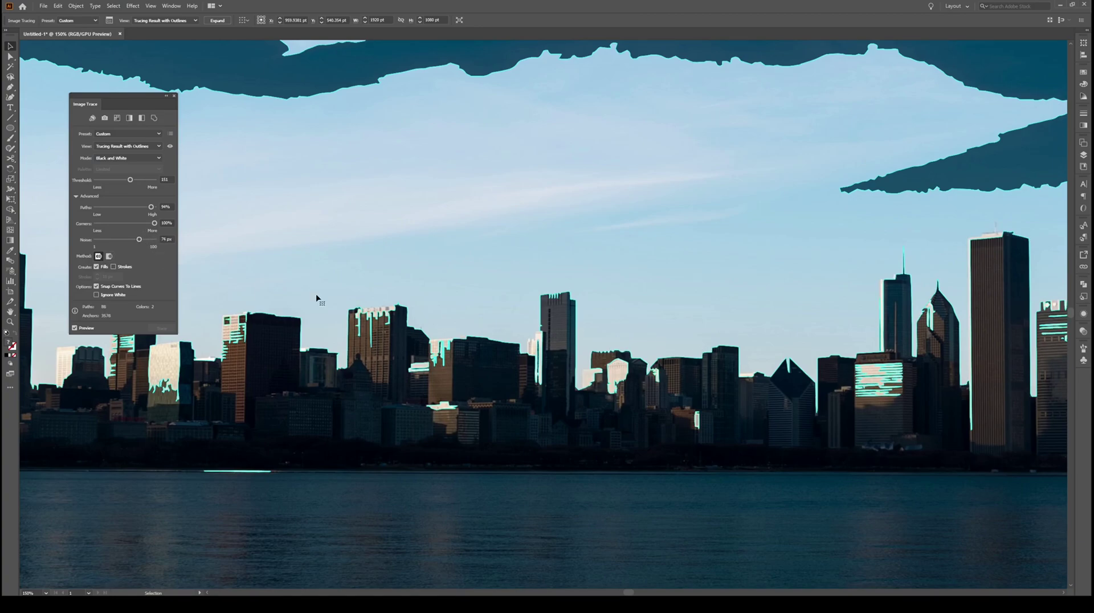
left_click_drag(139, 240, 118, 240)
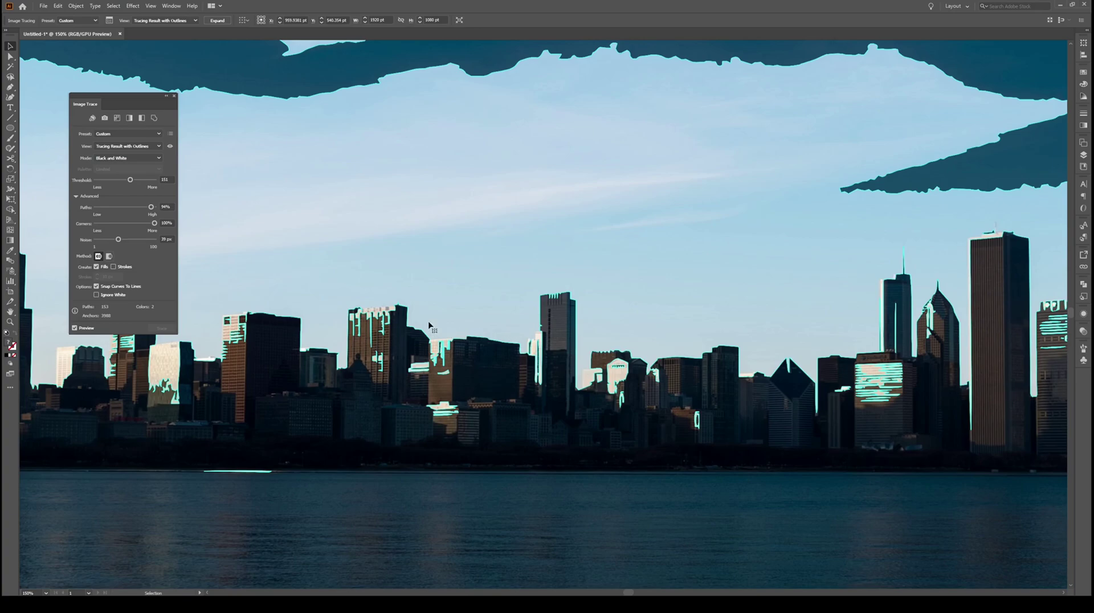
scroll(674, 329, "down", 1)
scroll(655, 370, "up", 3)
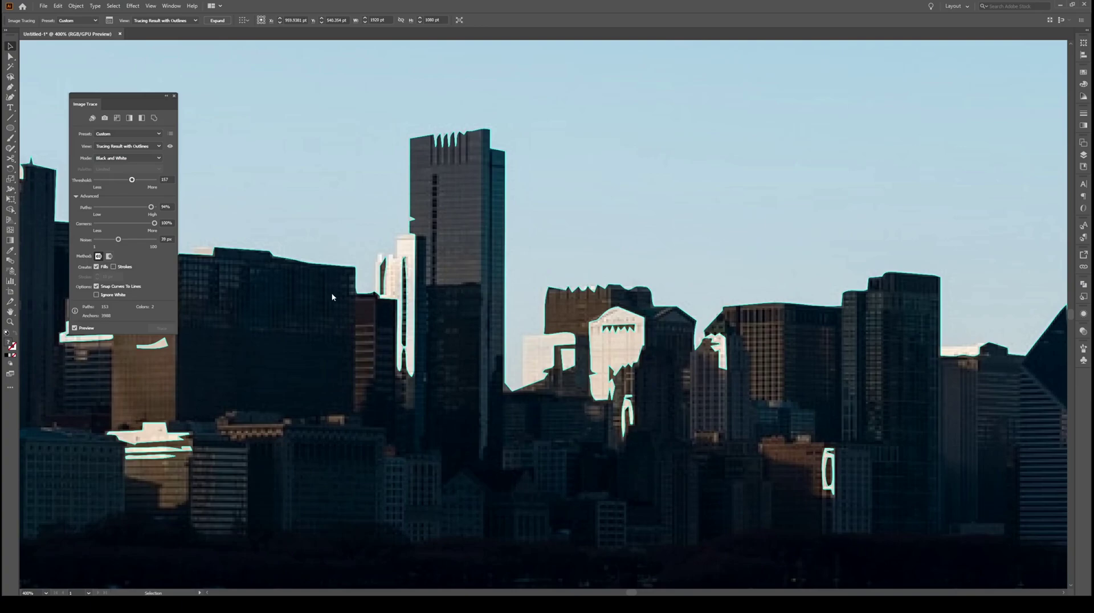
scroll(493, 345, "down", 3)
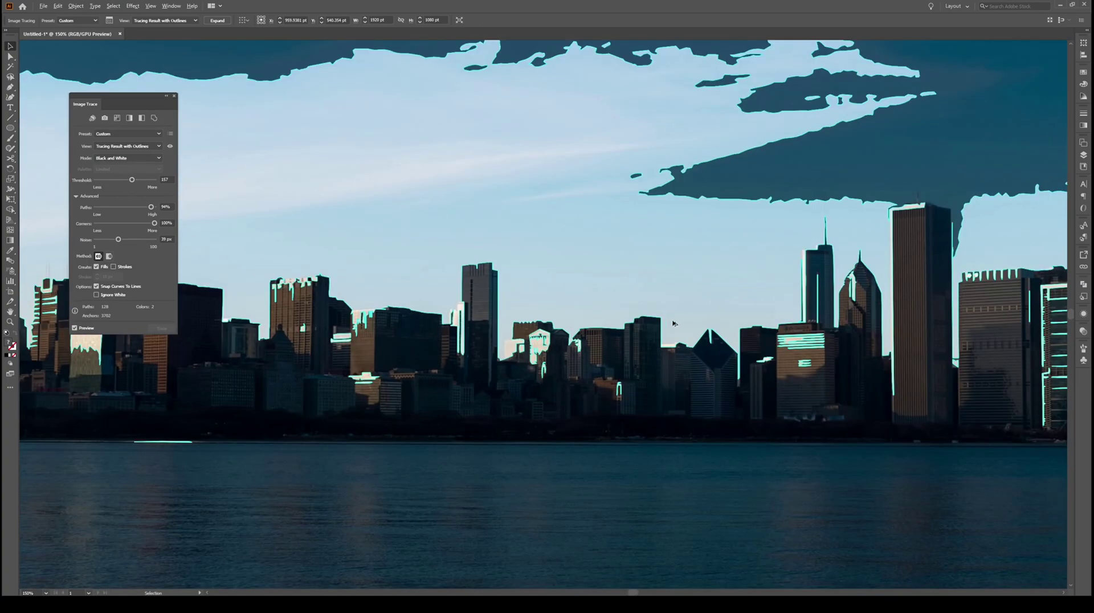
scroll(674, 323, "down", 3)
scroll(910, 252, "up", 3)
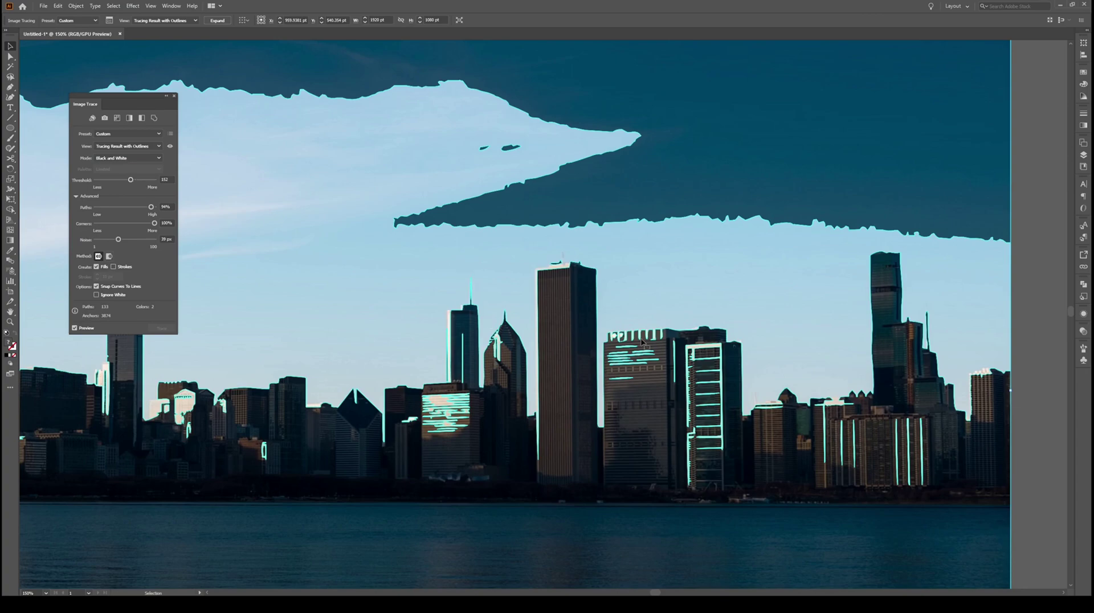
scroll(630, 325, "down", 3)
scroll(423, 327, "up", 2)
scroll(422, 326, "down", 3)
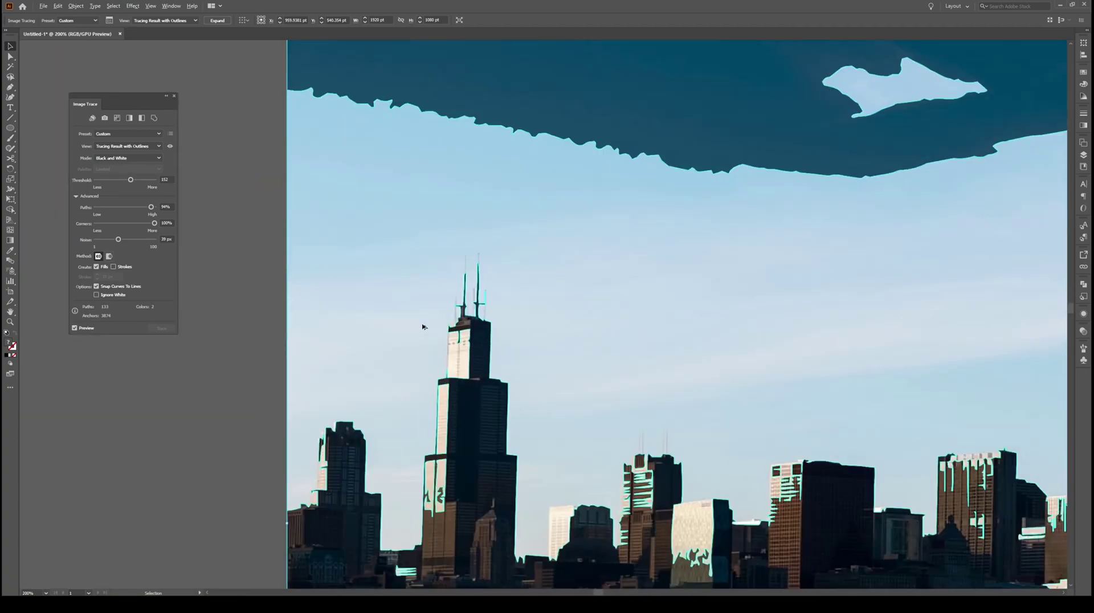
Enable Strokes in the trace and set the maximum stroke width to 4 px
scroll(479, 396, "up", 5)
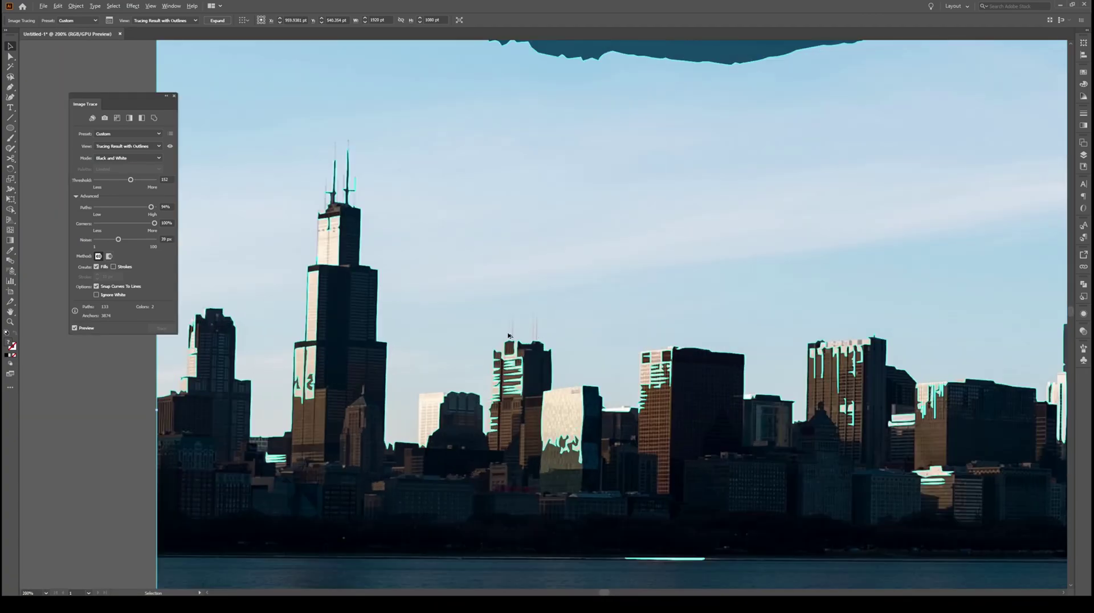
scroll(508, 336, "up", 1)
scroll(510, 309, "down", 2)
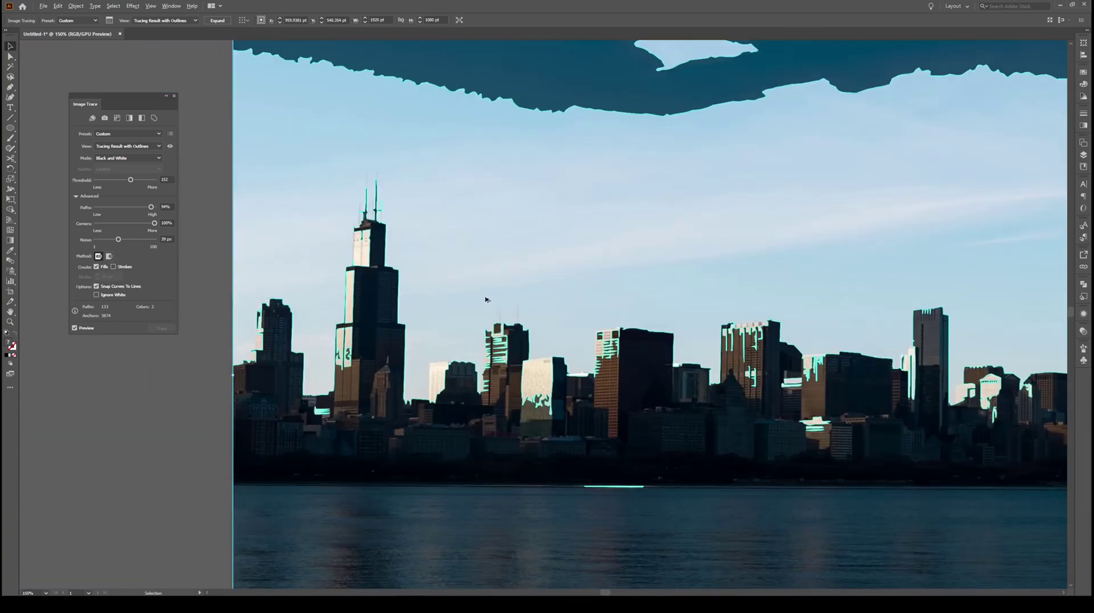
scroll(422, 266, "up", 1)
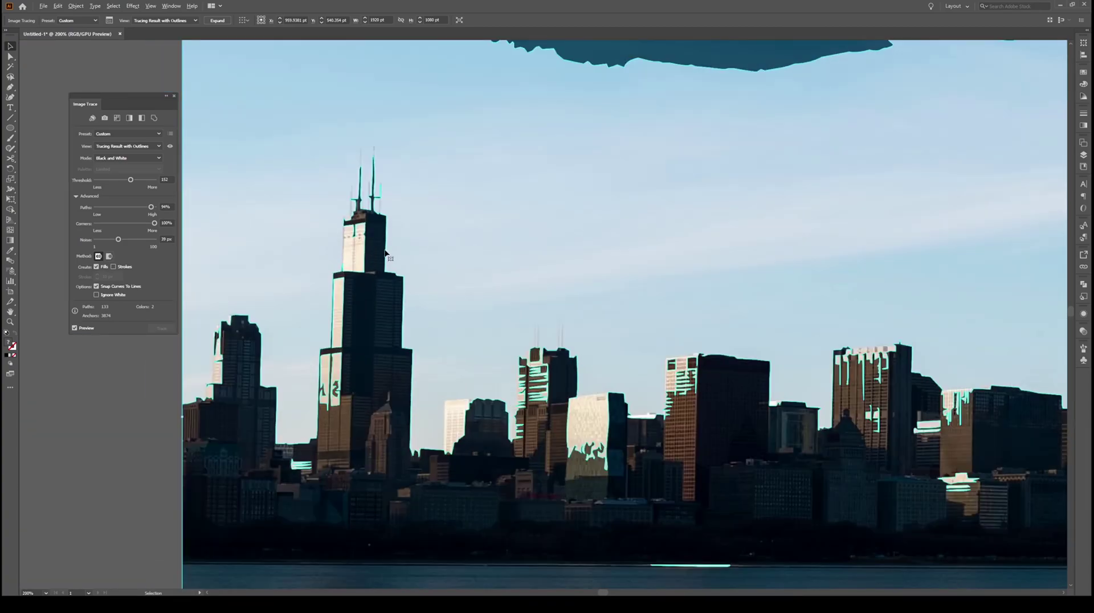
left_click(113, 267)
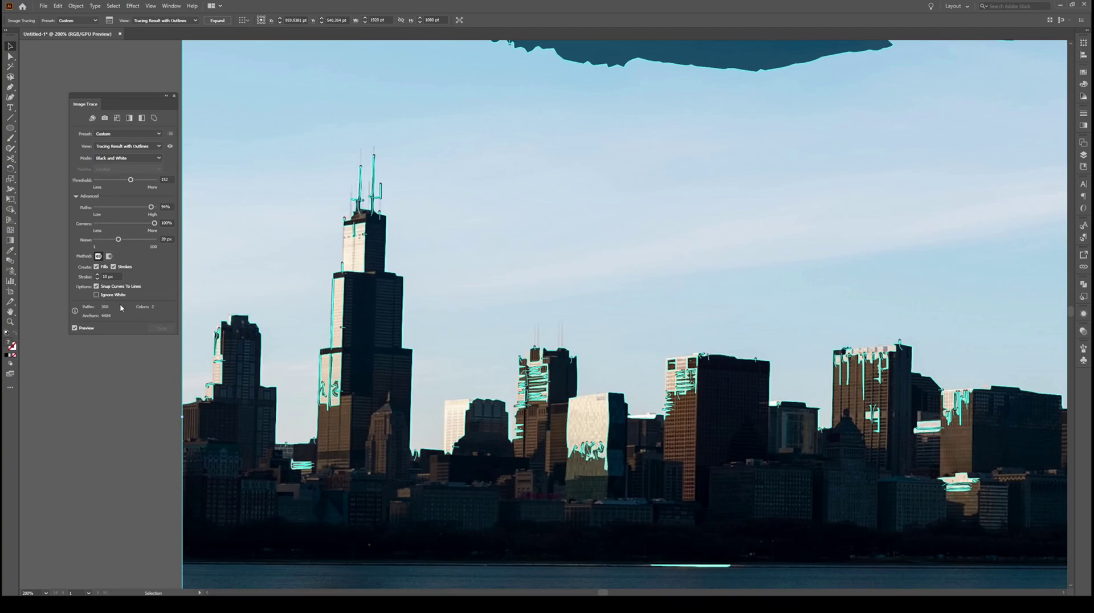
left_click(118, 276)
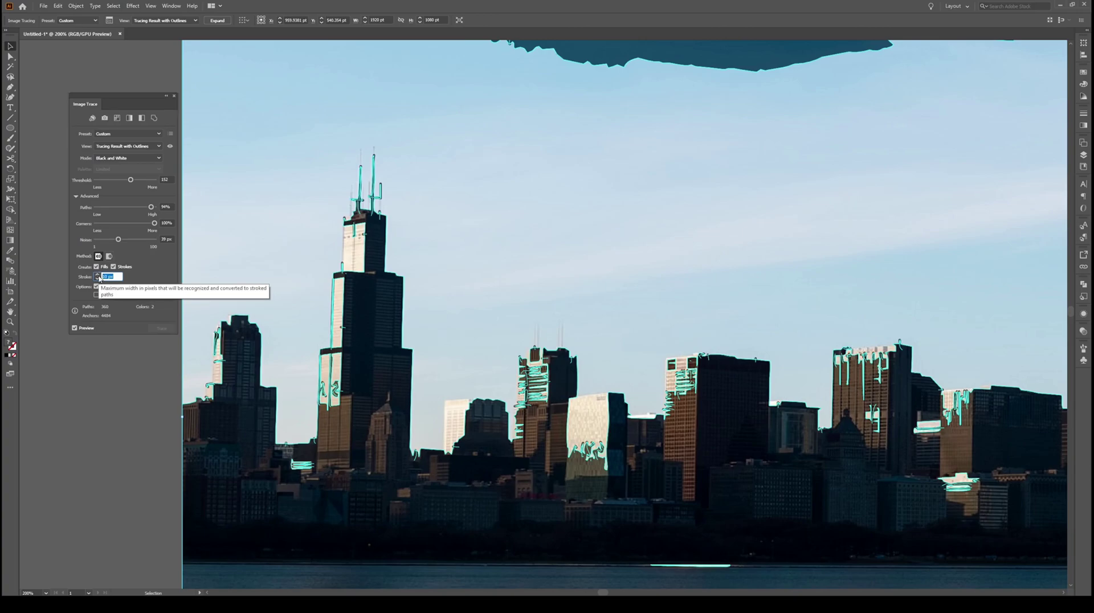
type("4")
key("Return")
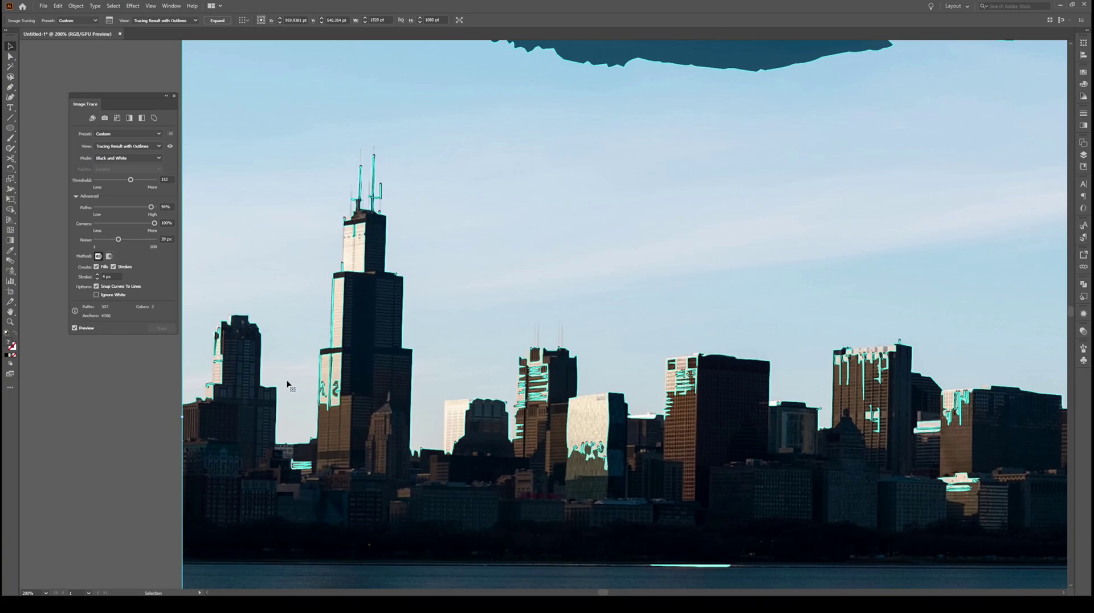
Switch the trace preview to show only the black-and-white Tracing Result
scroll(272, 323, "down", 3)
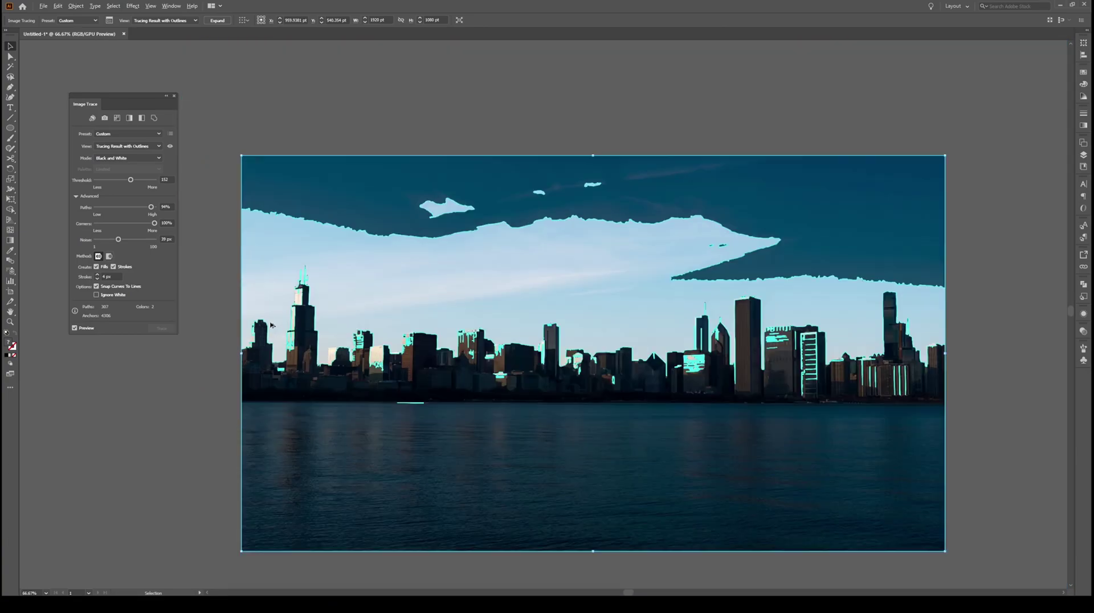
left_click(128, 146)
left_click(131, 156)
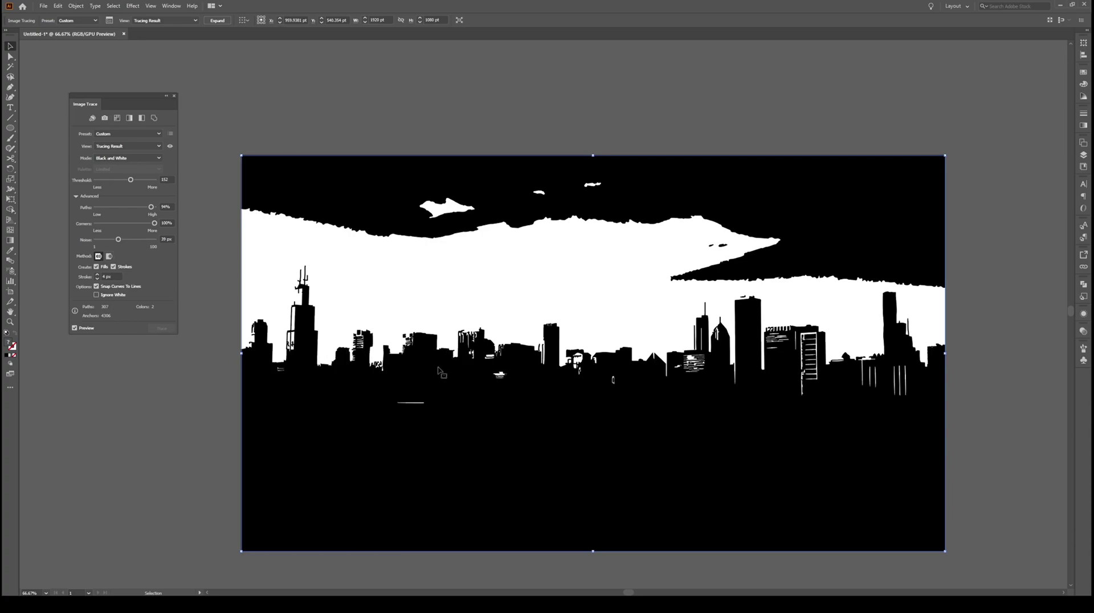
Set the trace Threshold to 148 and Noise to 17 px
scroll(342, 336, "up", 3)
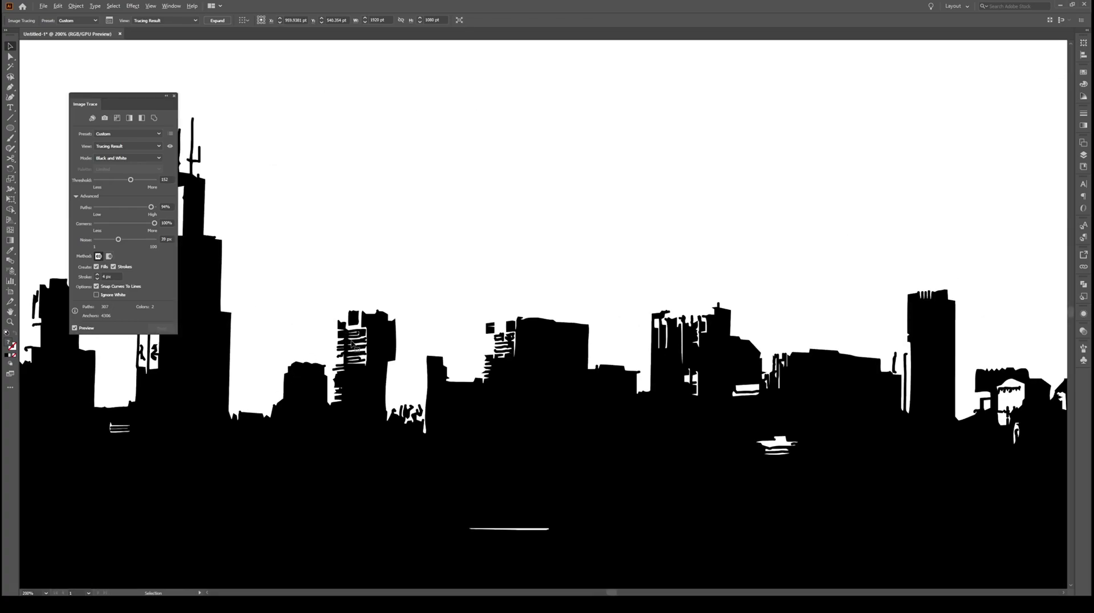
scroll(358, 376, "down", 1)
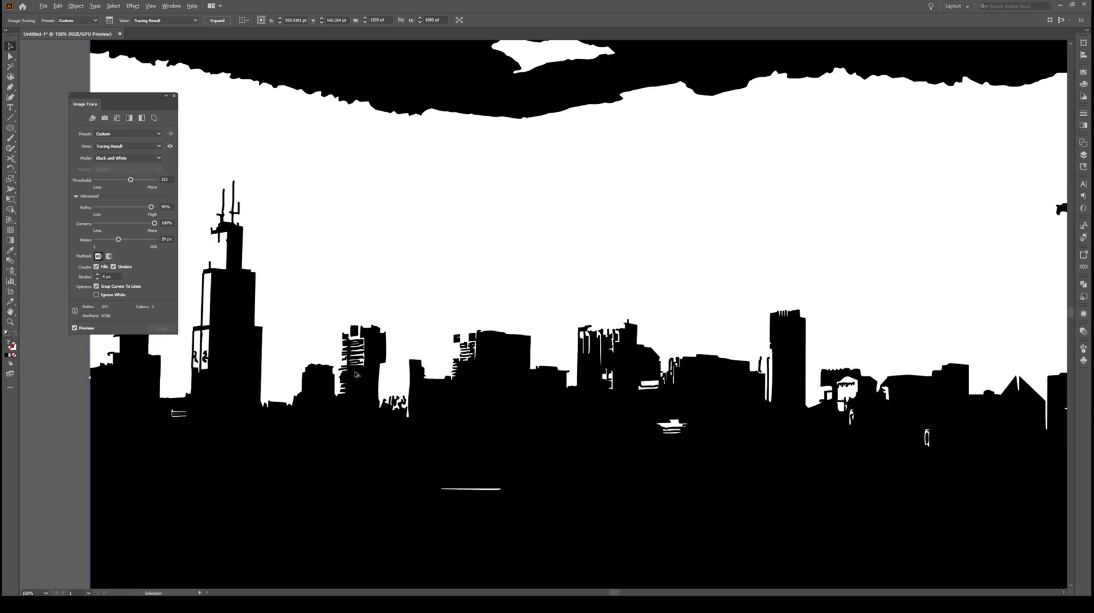
scroll(342, 342, "down", 1)
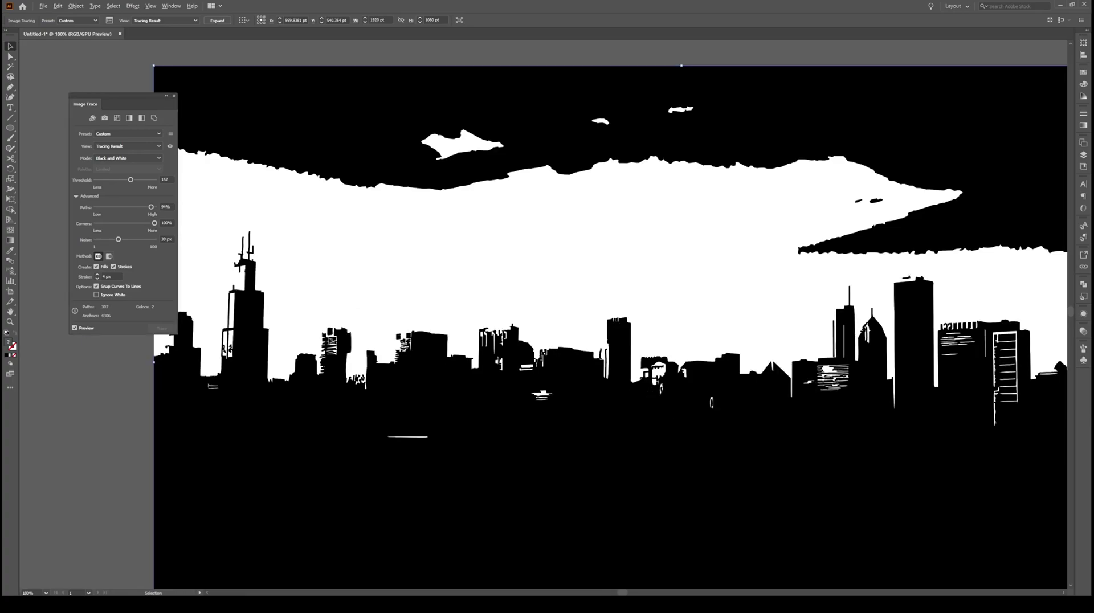
scroll(541, 393, "down", 1)
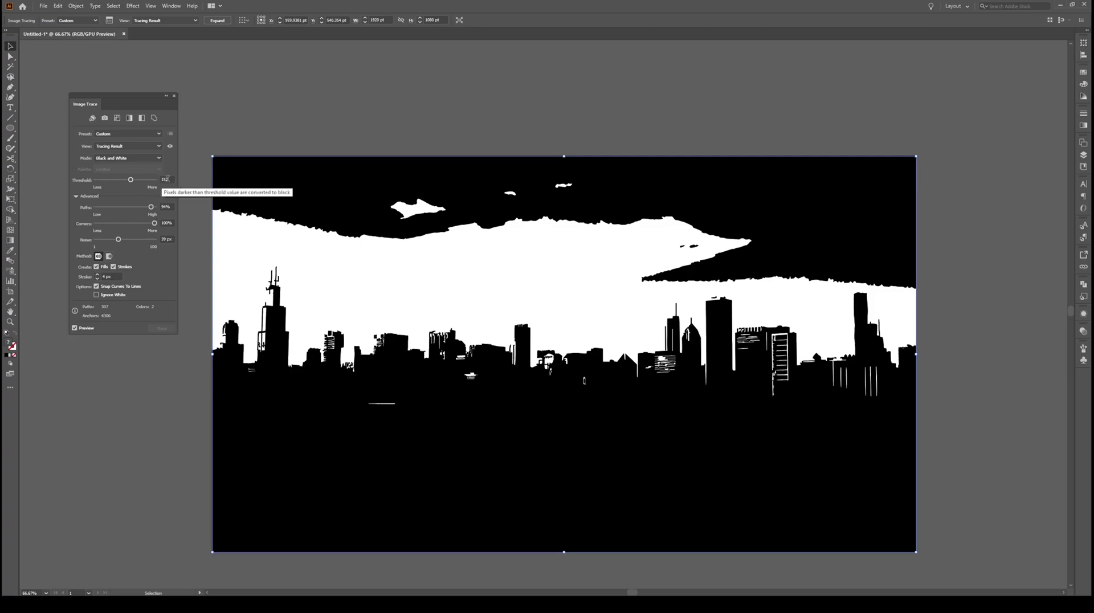
left_click_drag(132, 179, 130, 180)
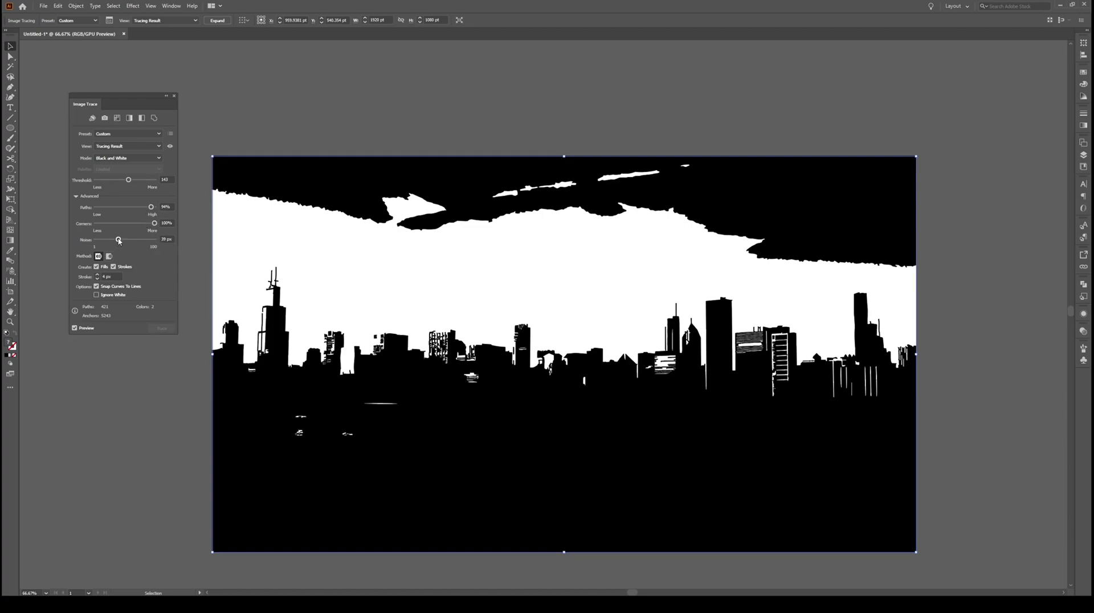
left_click_drag(118, 240, 105, 239)
Close the Image Trace panel, expand the trace, and ungroup the skyline paths
left_click(173, 97)
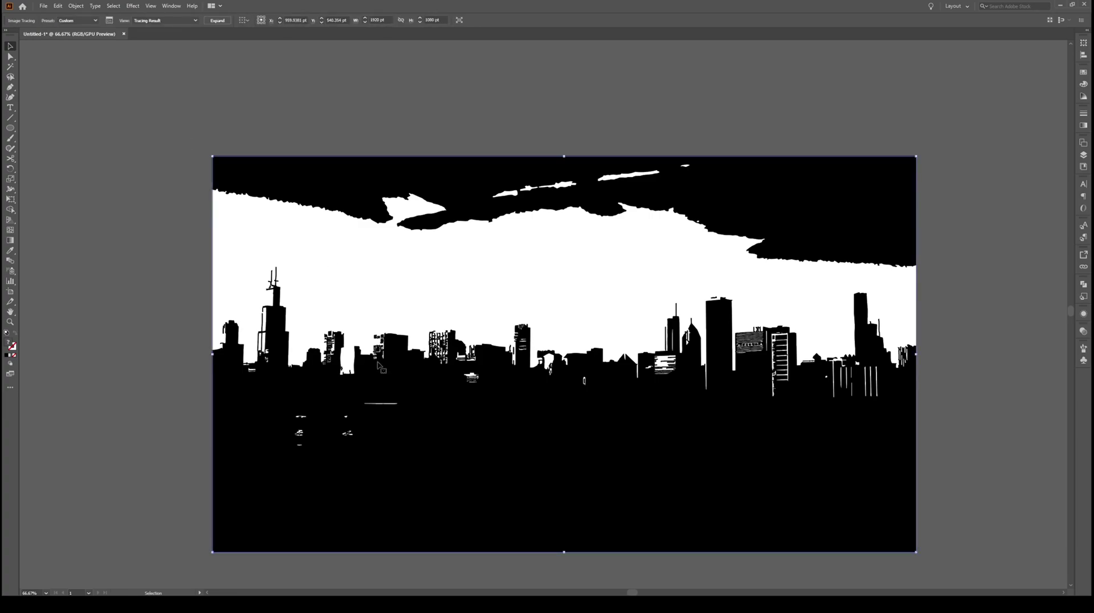
left_click(211, 22)
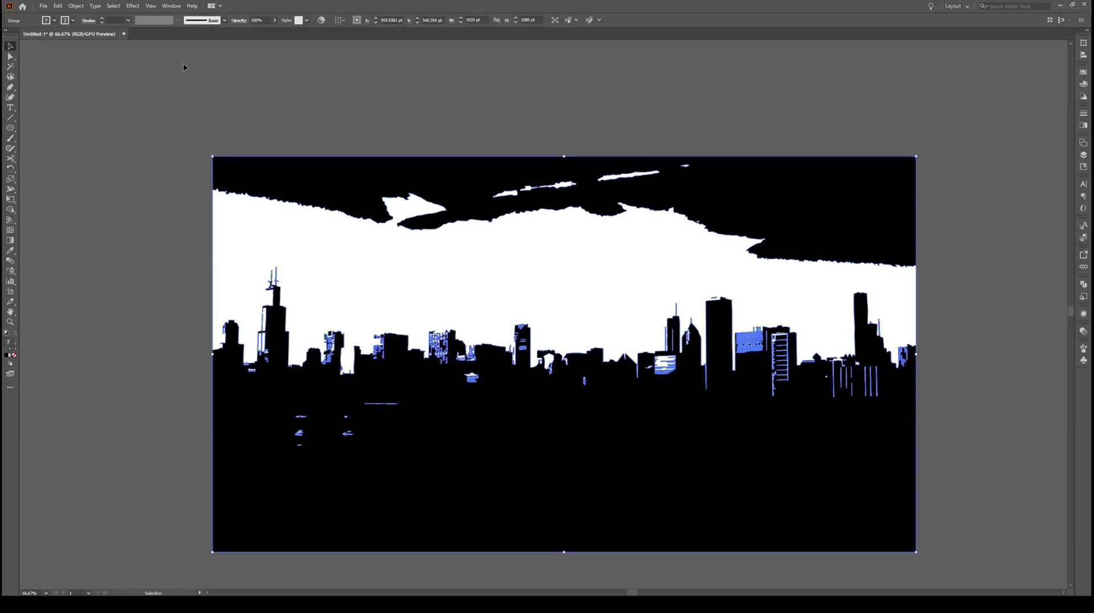
left_click(149, 270)
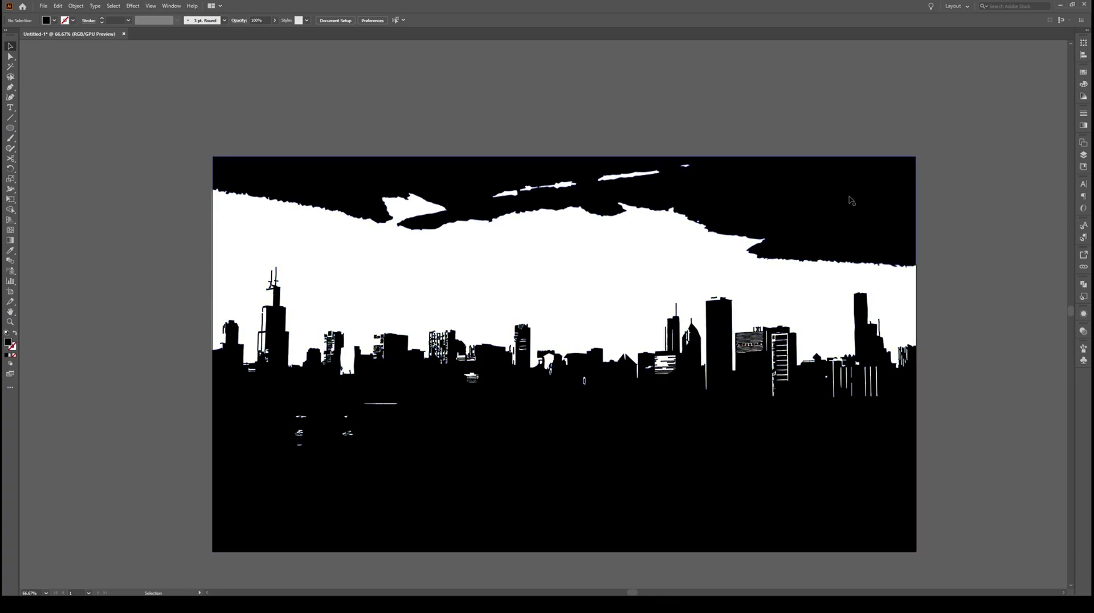
left_click(819, 223)
right_click(818, 222)
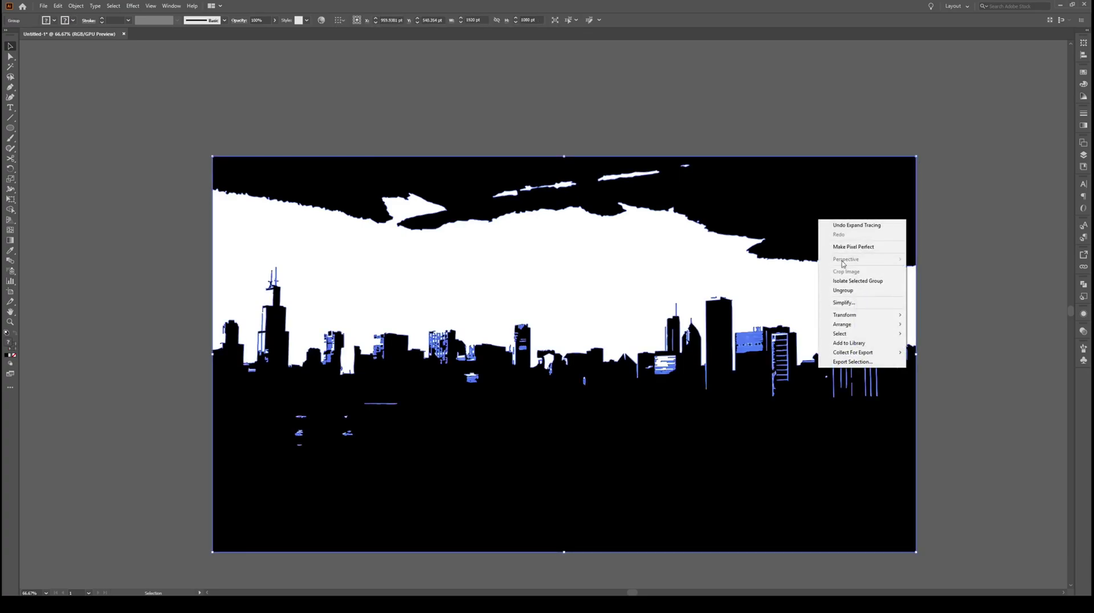
left_click(852, 291)
Delete the black sky shape and hide the original skyline photo in Layers
left_click(827, 204)
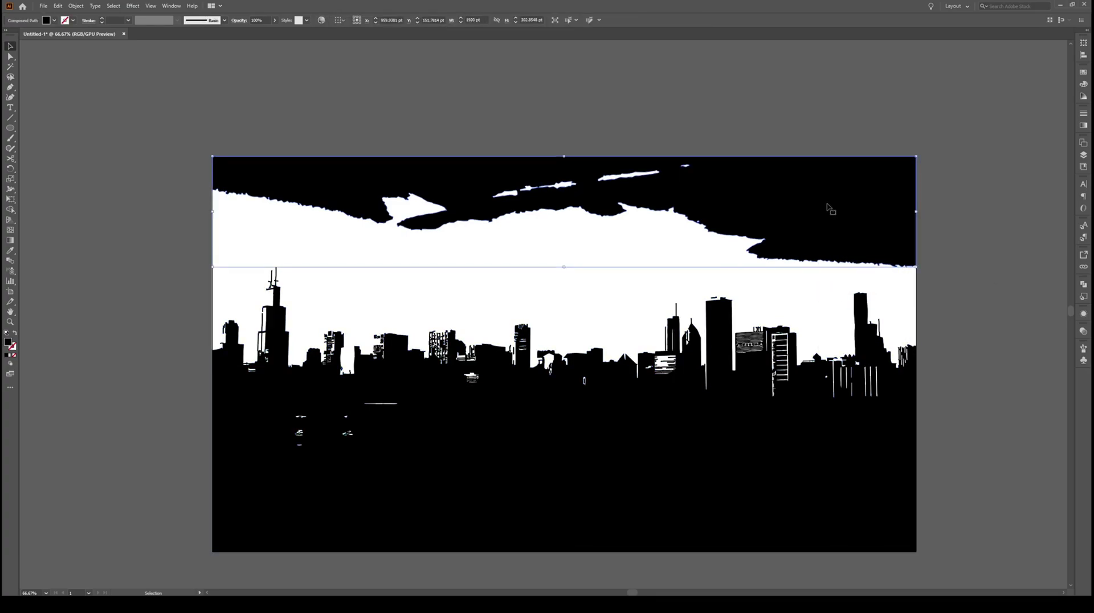
left_click(827, 208)
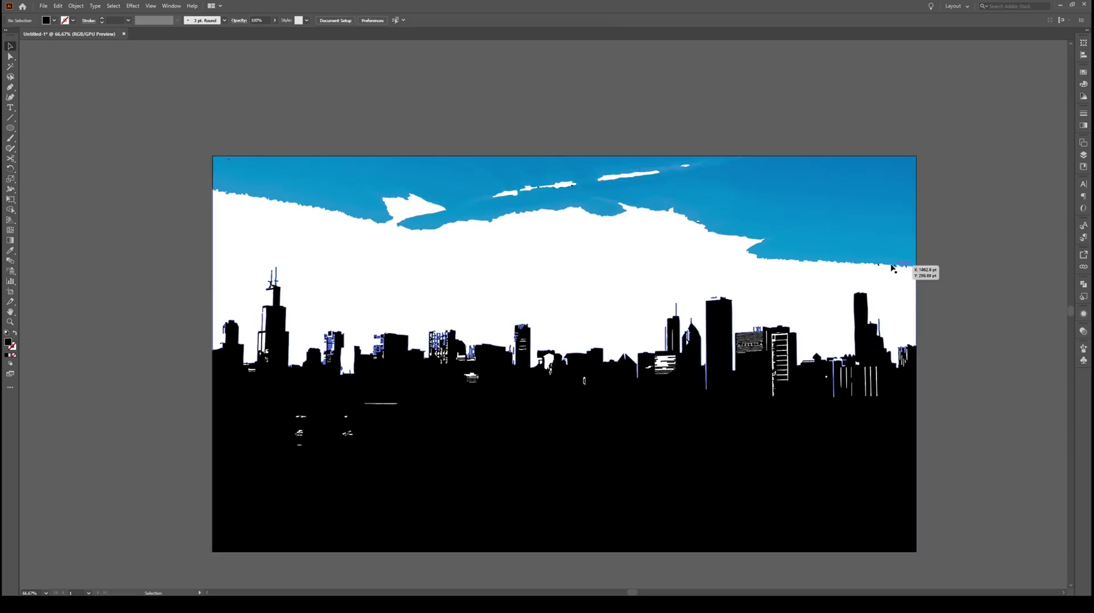
left_click(1083, 154)
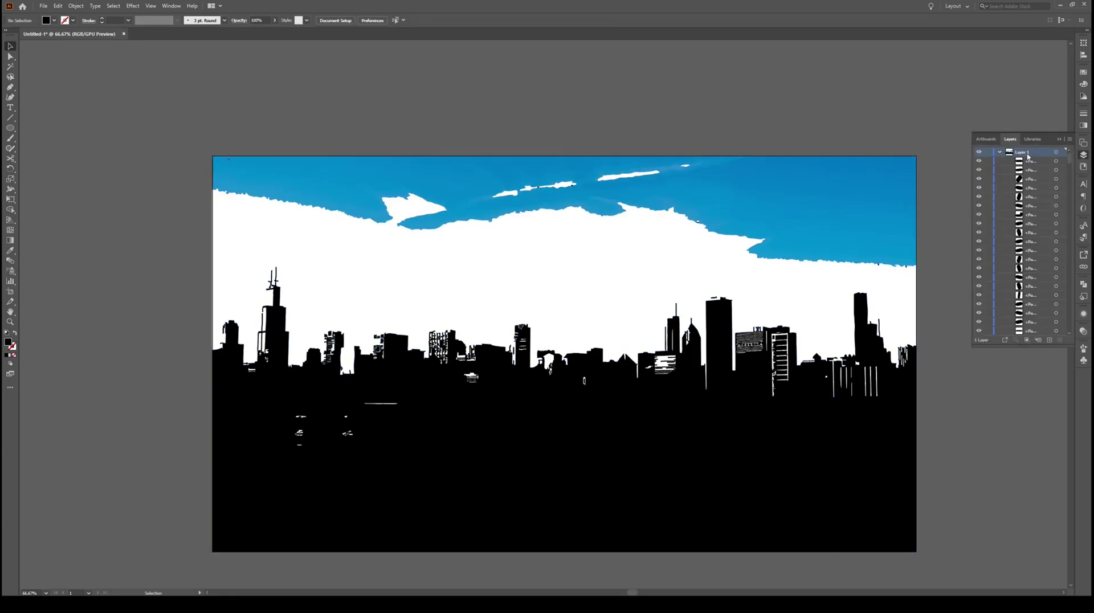
left_click_drag(1069, 158, 1068, 325)
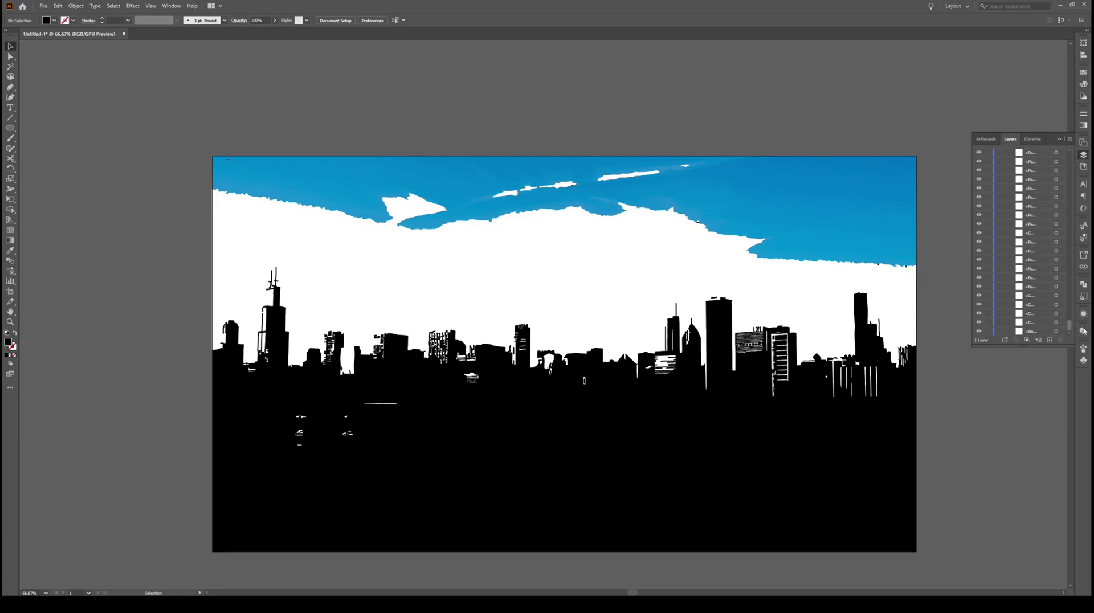
left_click(978, 330)
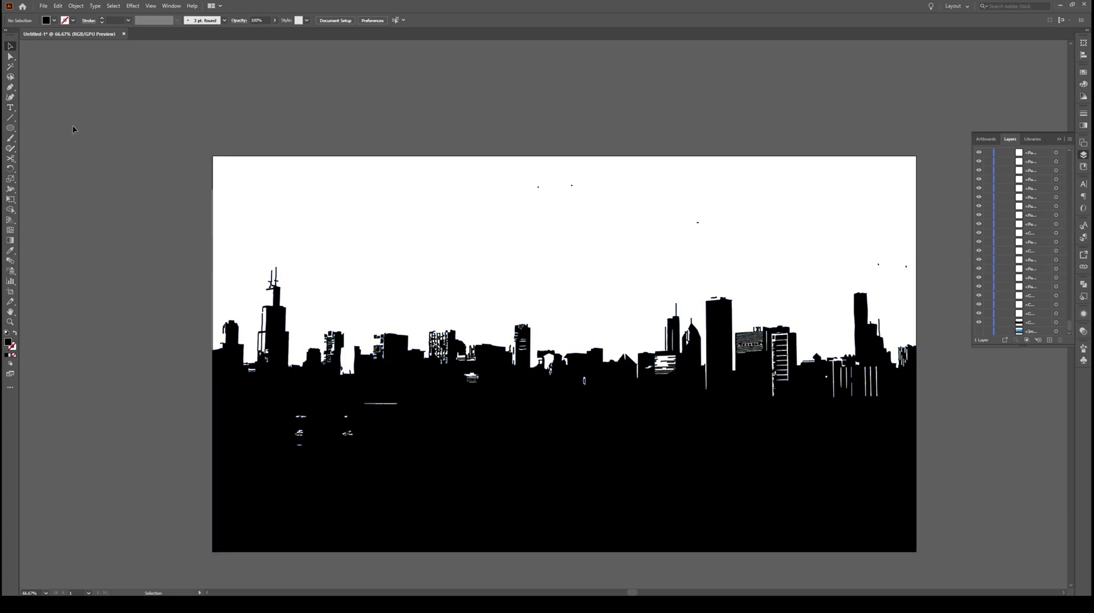
Draw a rectangle over the white water specks and Divide it with the skyline compound path
key("m")
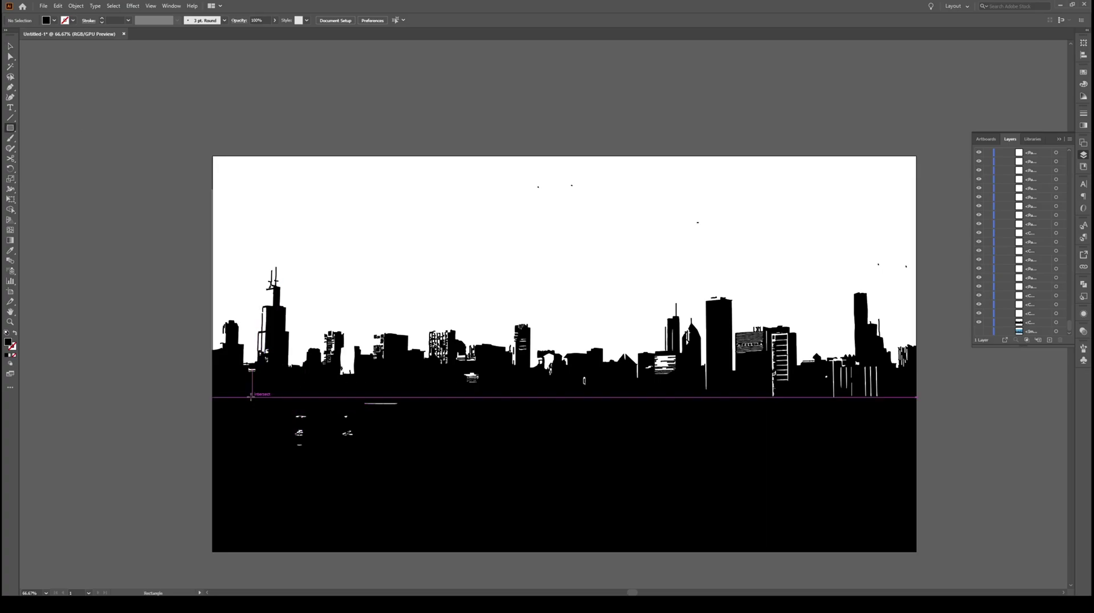
left_click_drag(245, 396, 450, 466)
key("v")
left_click(400, 468, "shift")
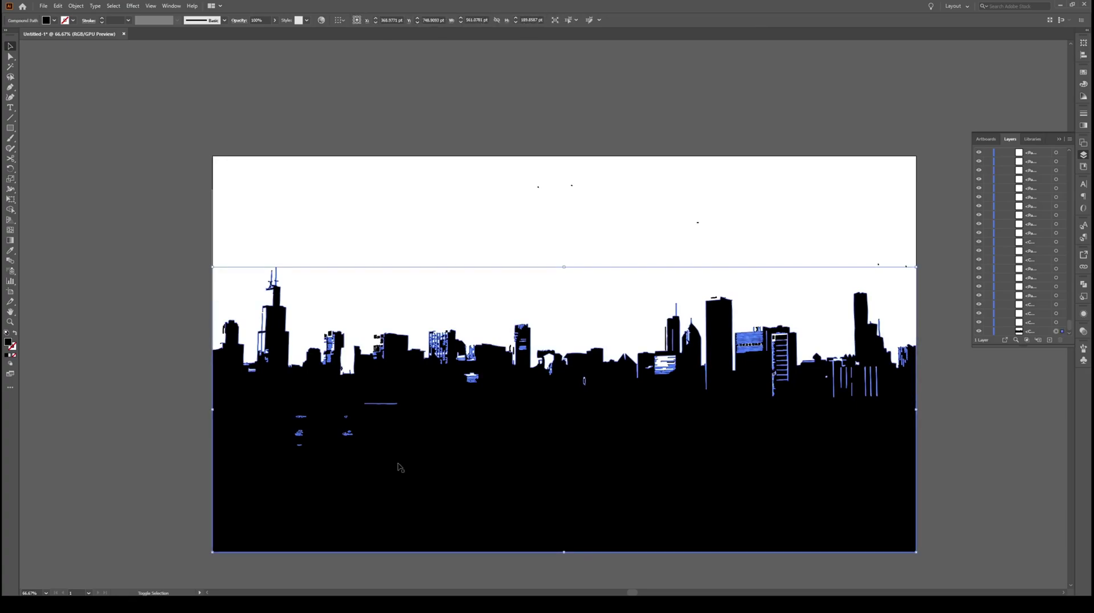
left_click(400, 462, "shift")
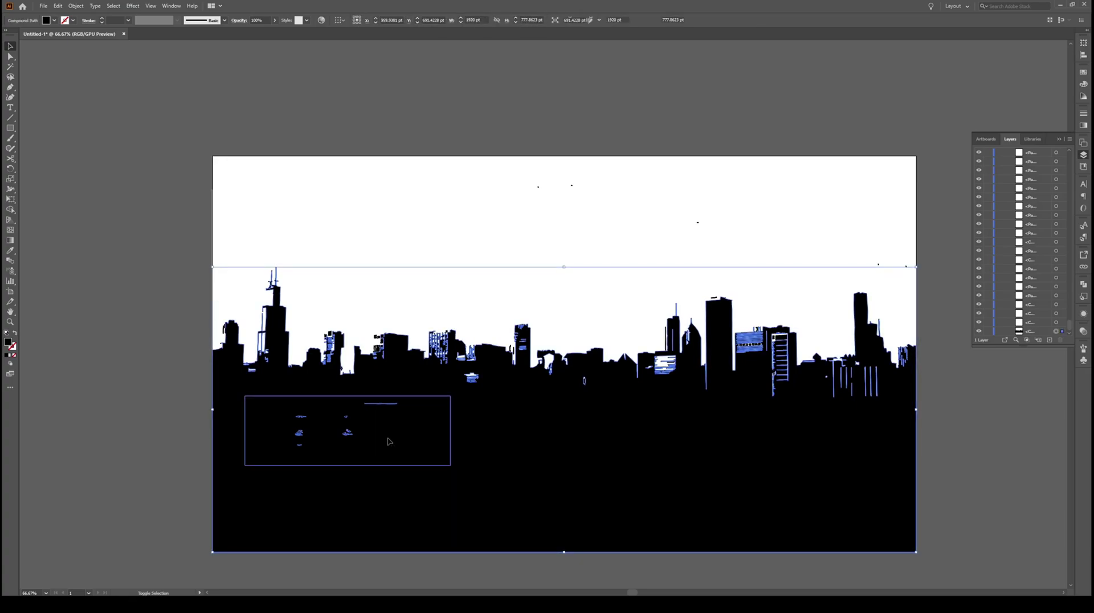
left_click(1083, 285)
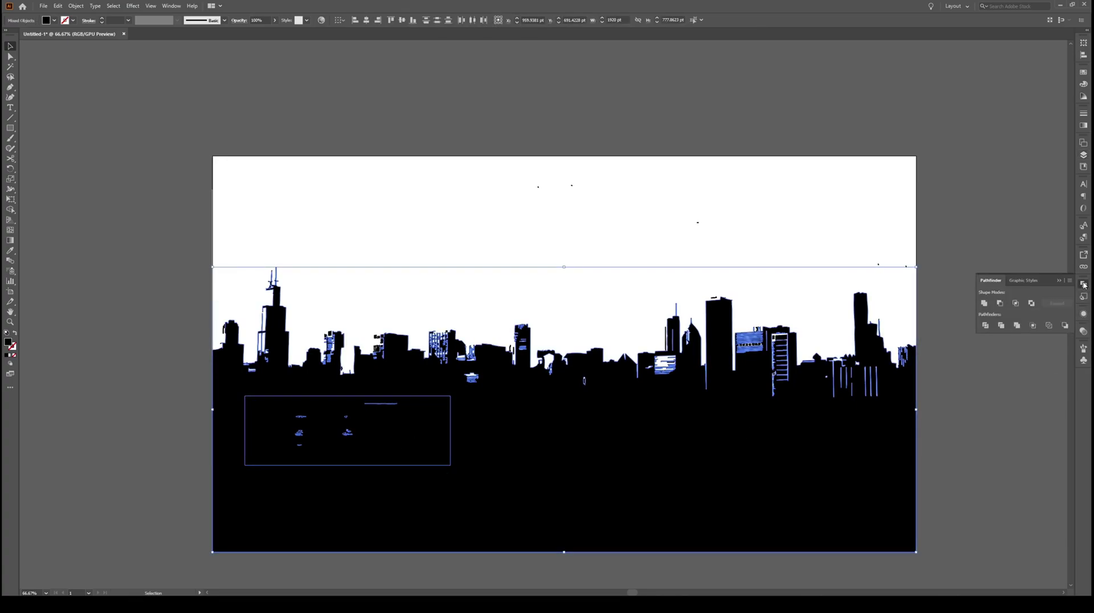
left_click(985, 326)
Delete the leftover sky fragments above the skyline and swap the fill and stroke colours
left_click(143, 450)
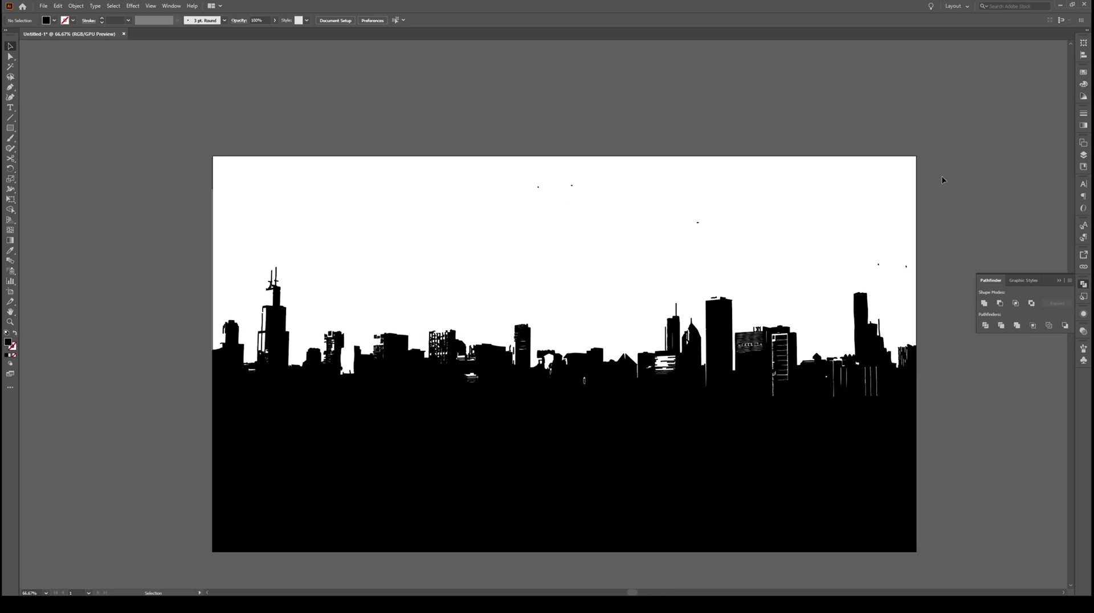
left_click_drag(1019, 111, 471, 234)
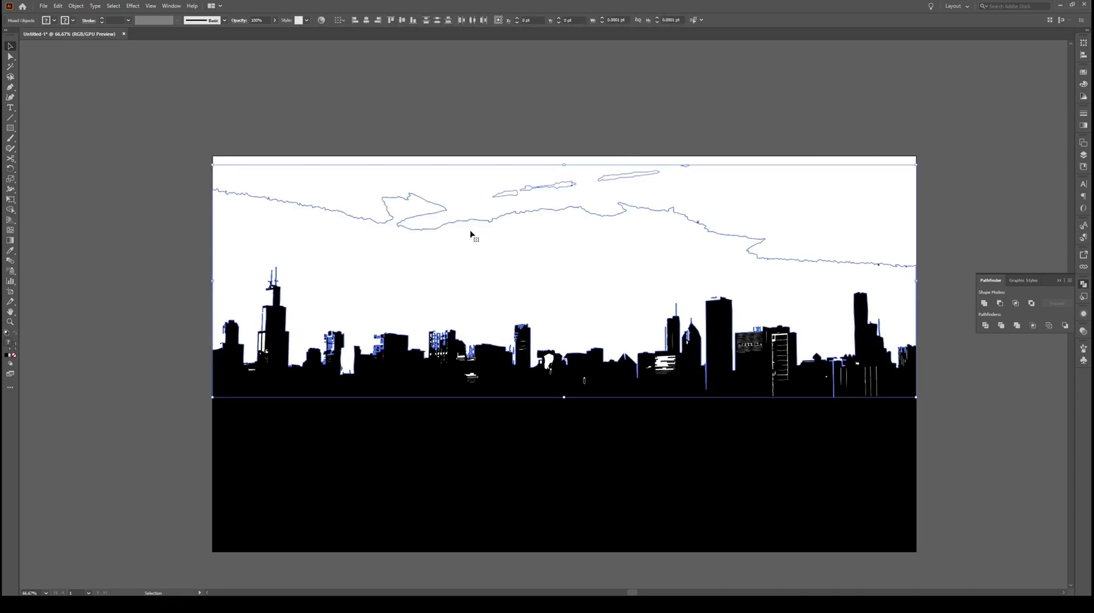
key("Delete")
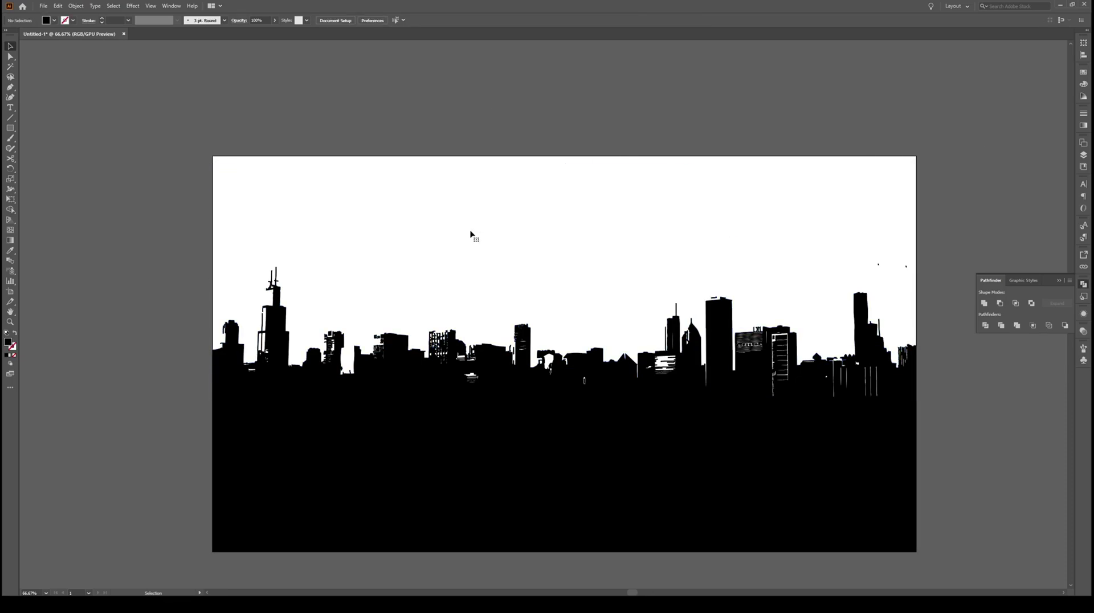
key("shift+x")
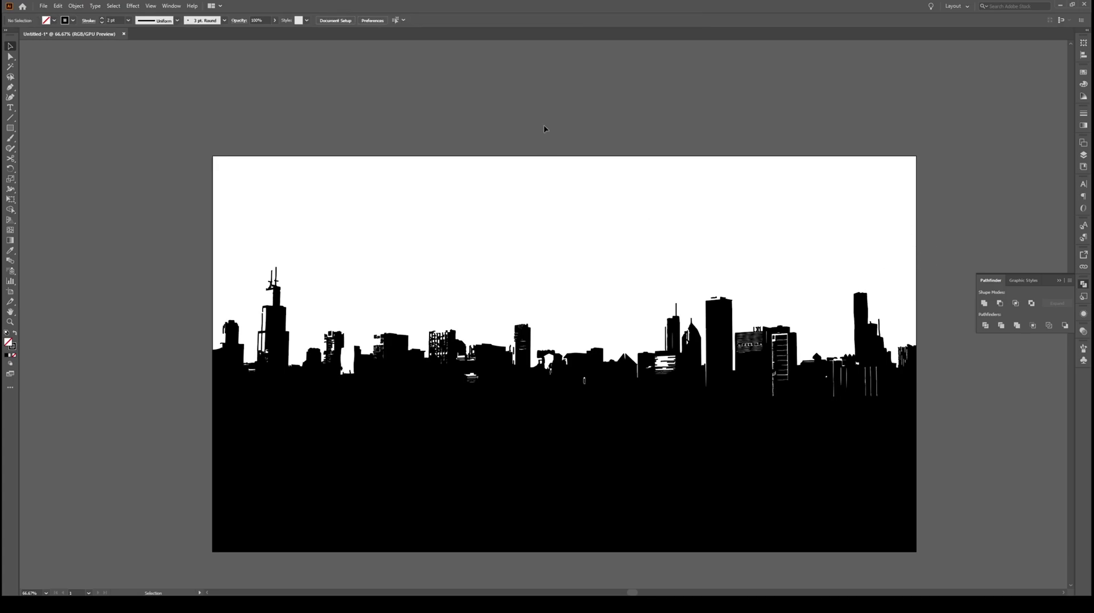
Squash the skyline and rectangle vertically to 591.63 pt tall
scroll(402, 204, "down", 1)
scroll(470, 245, "up", 1)
left_click(567, 422)
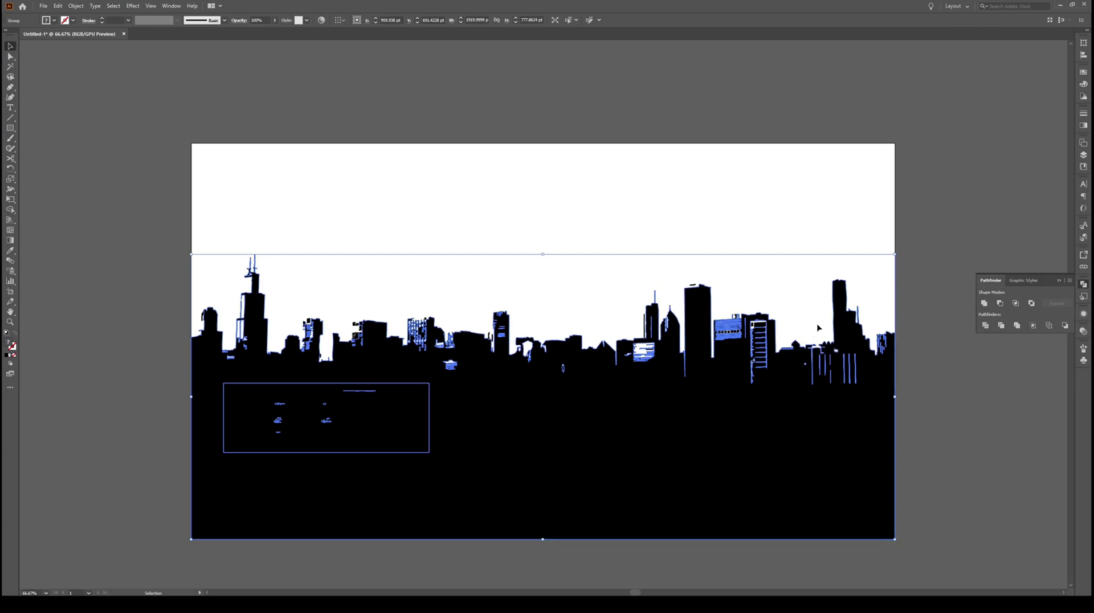
left_click(906, 194)
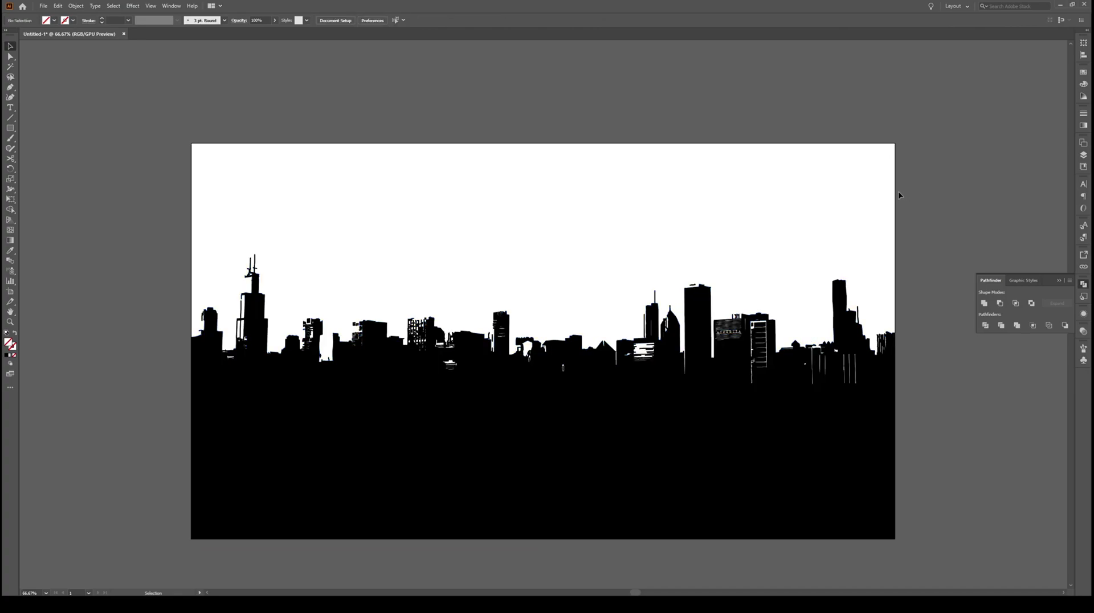
scroll(894, 195, "down", 1)
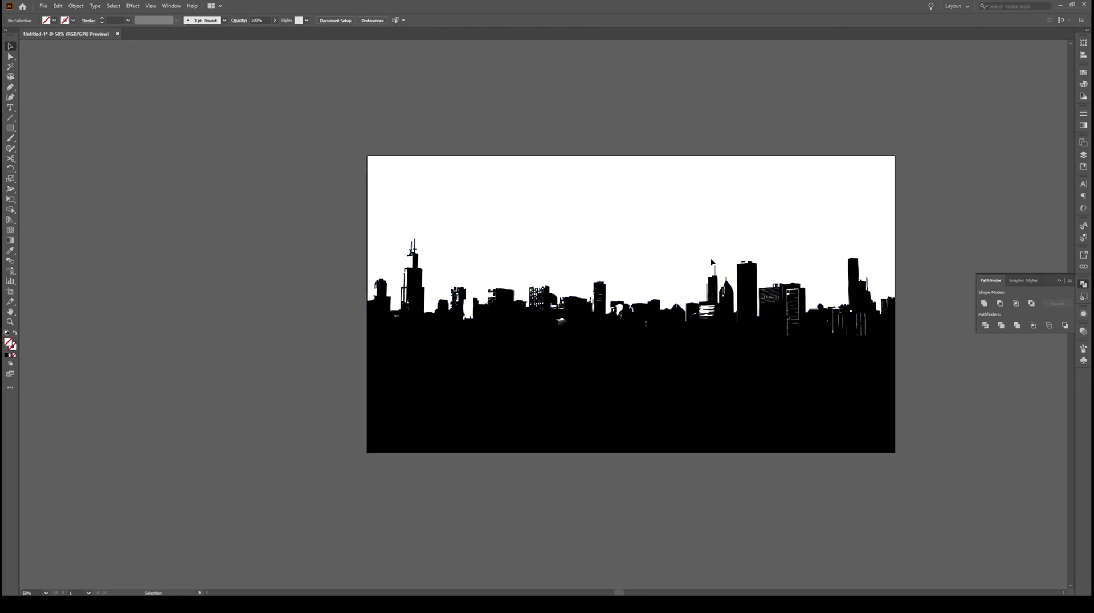
scroll(941, 273, "up", 1)
left_click(600, 395)
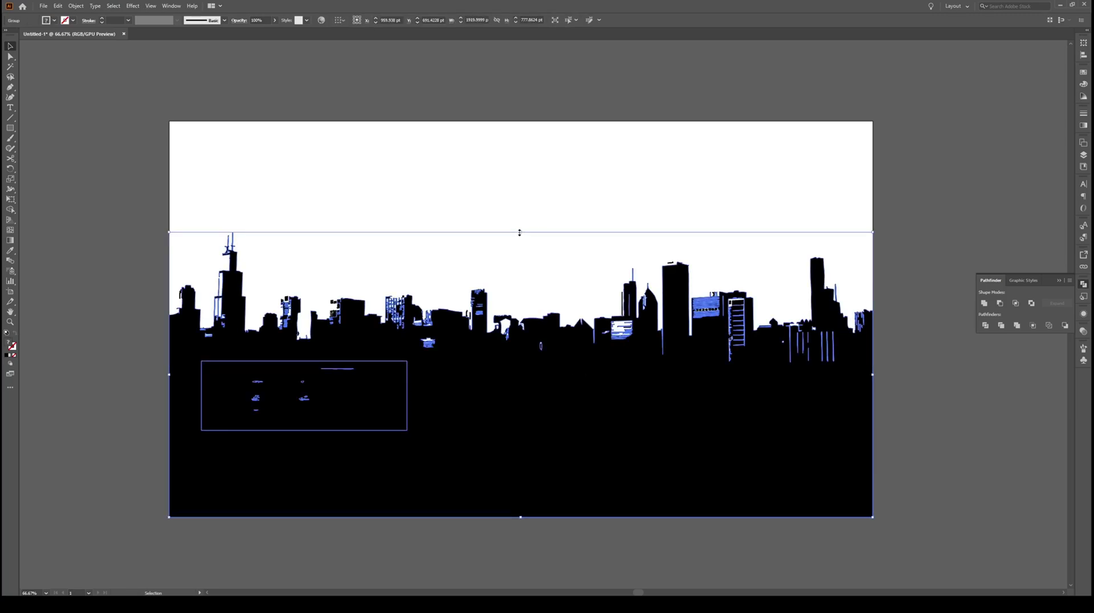
left_click(714, 224)
left_click_drag(61, 535, 447, 276)
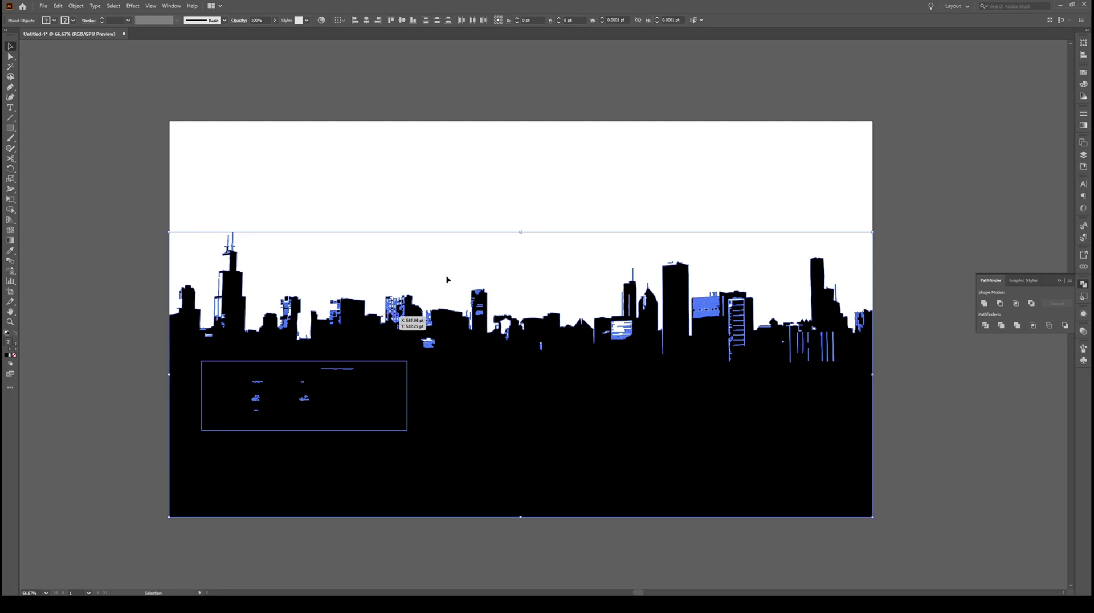
left_click_drag(522, 233, 515, 137)
Move the whole skyline 210.67 pt down the page to leave more white sky
left_click(904, 349)
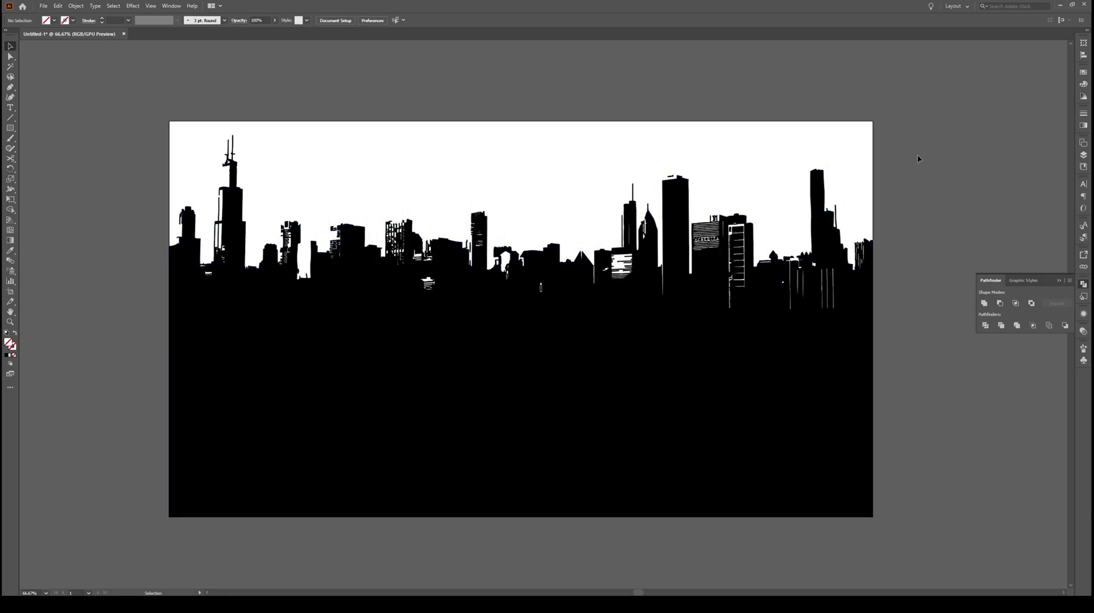
left_click_drag(902, 103, 178, 420)
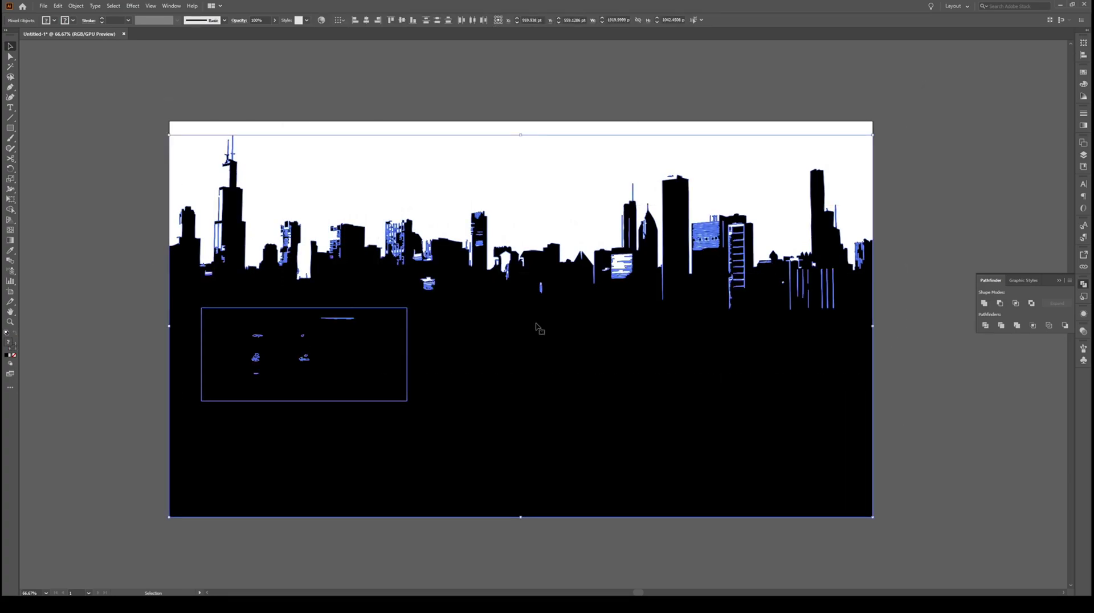
left_click_drag(530, 332, 536, 470)
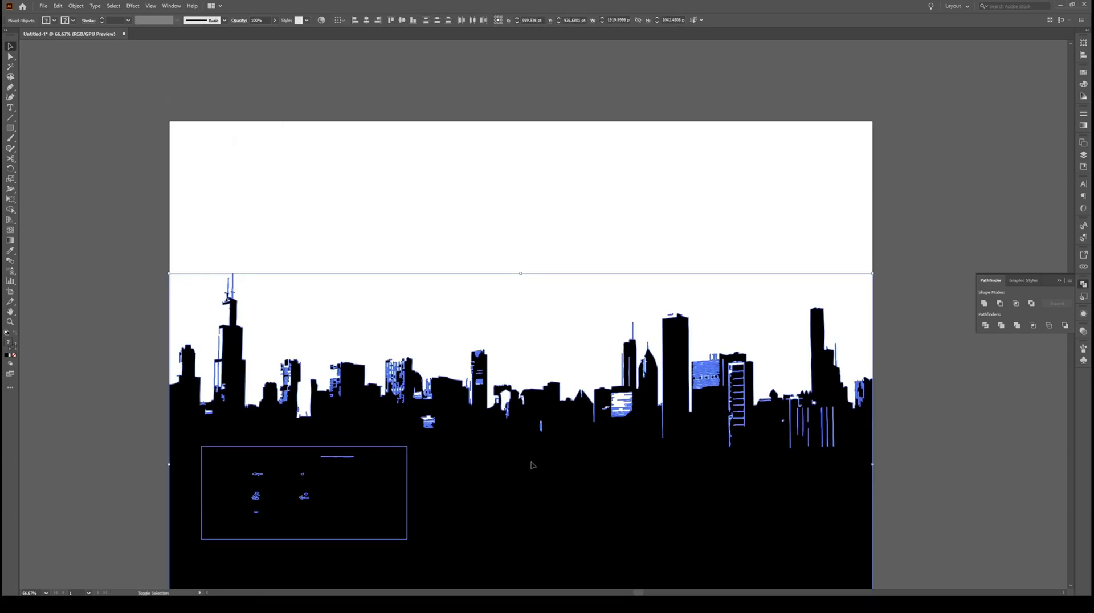
left_click(945, 360)
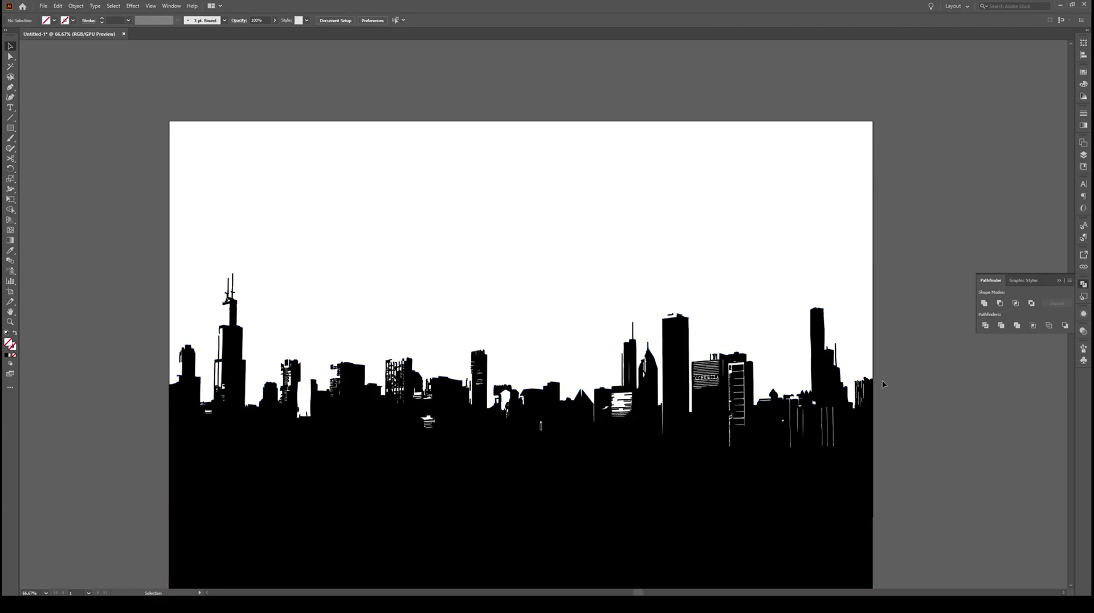
scroll(882, 380, "down", 2)
scroll(1024, 384, "up", 1)
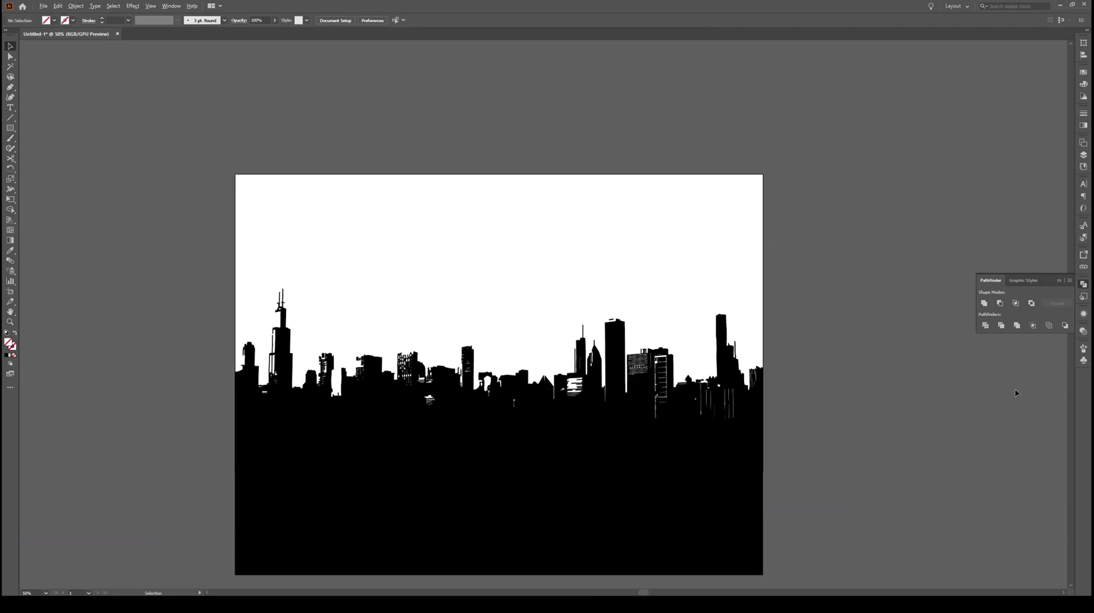
Collapse the Pathfinder panel to leave only the skyline silhouette in view
left_click(1058, 282)
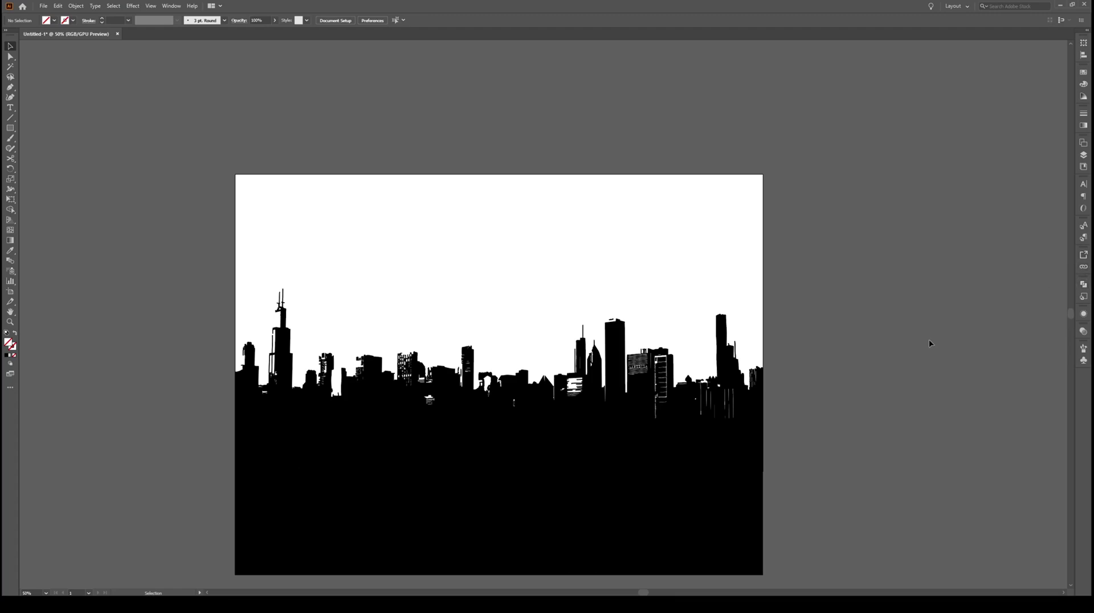